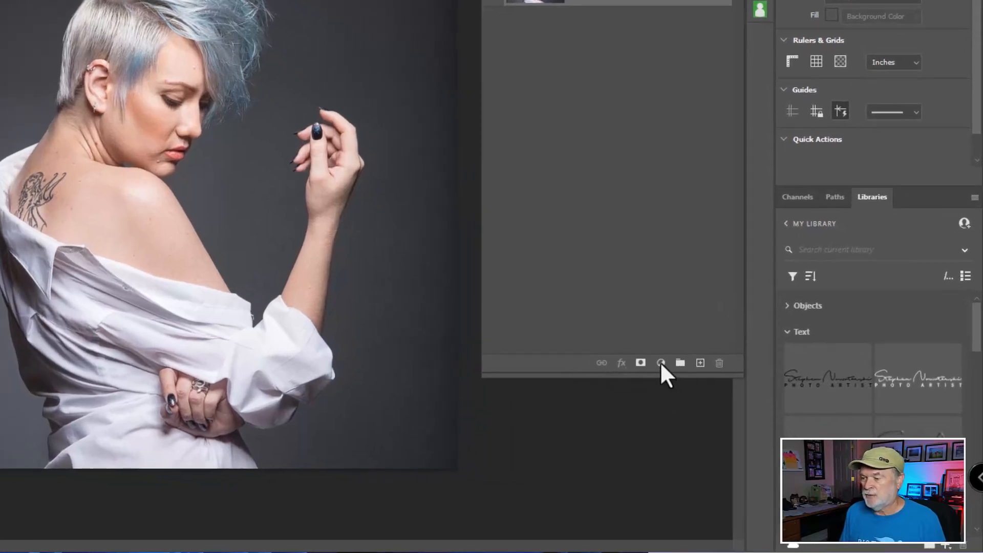
key("ctrl")
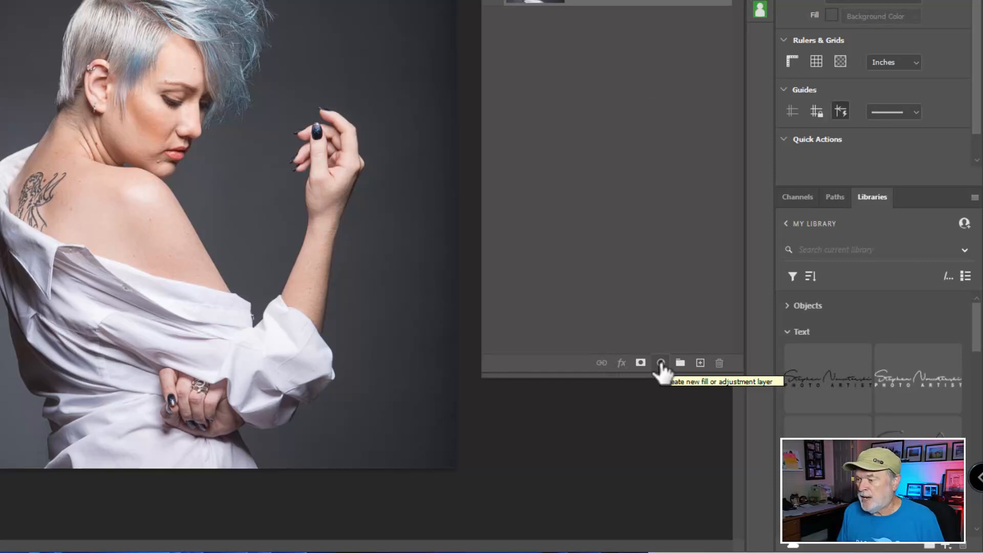
left_click(660, 363)
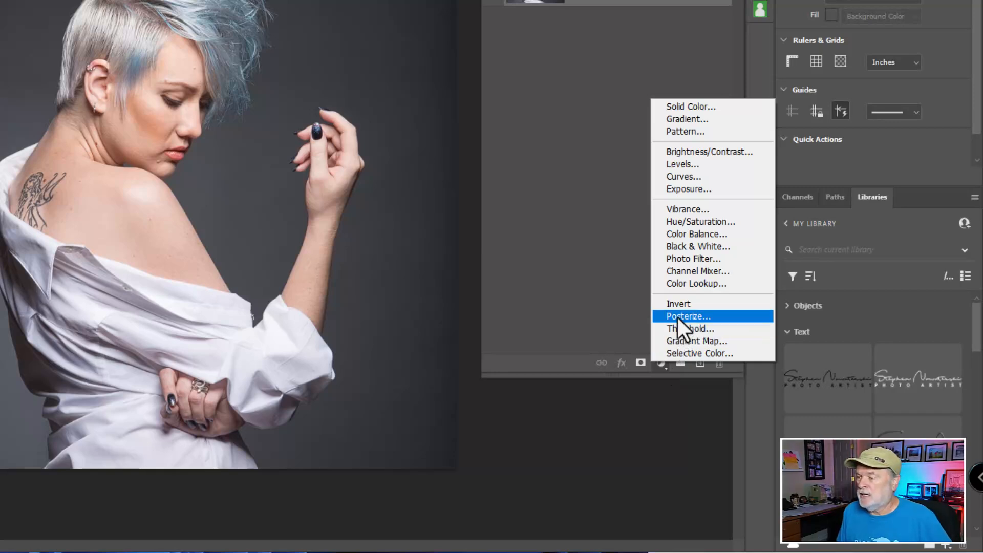
left_click(575, 435)
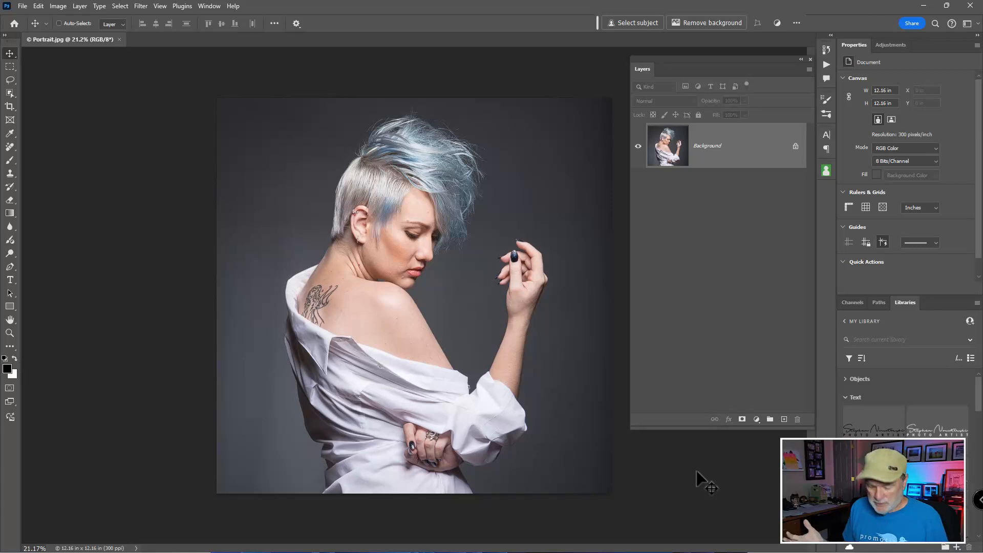
Duplicate the Background layer and add a Posterize adjustment layer above the copy.
key("ctrl")
key("ctrl+j")
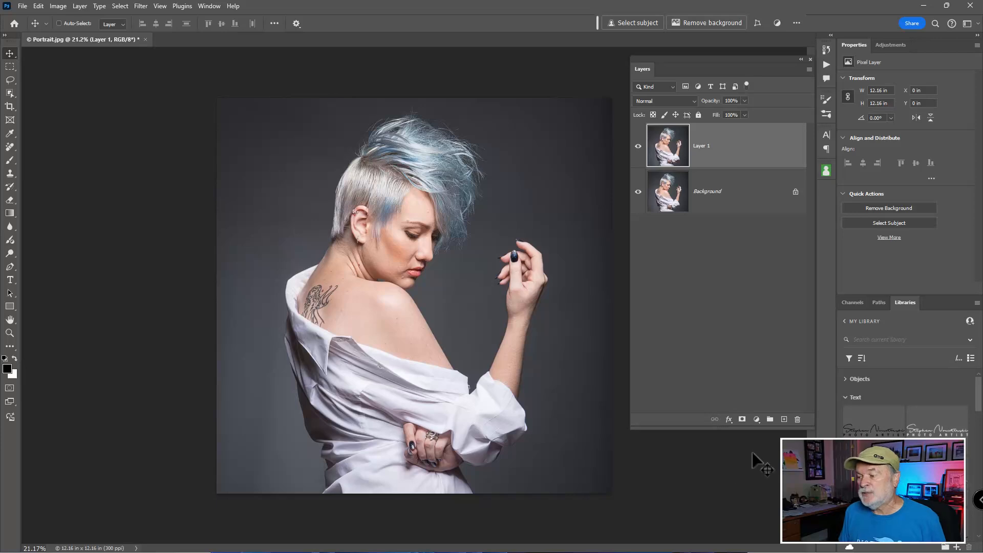
left_click(756, 419)
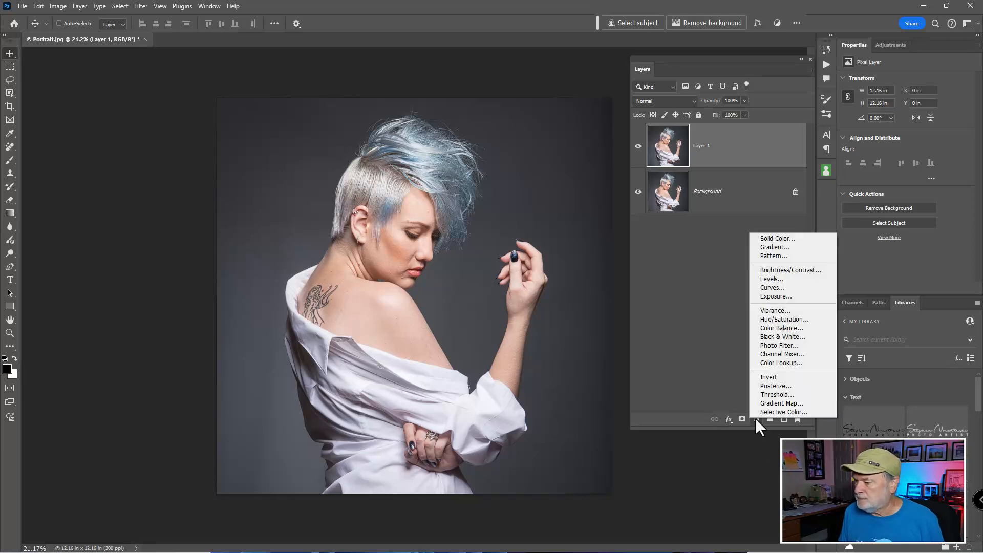
left_click(770, 387)
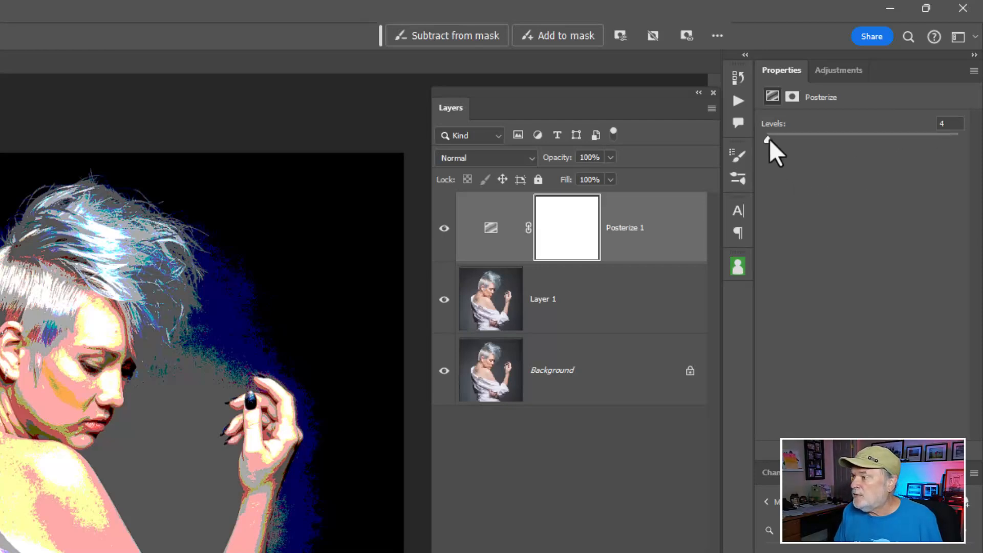
Lower the Posterize levels to 2 and try to set them to 1.
left_click_drag(769, 139, 735, 138)
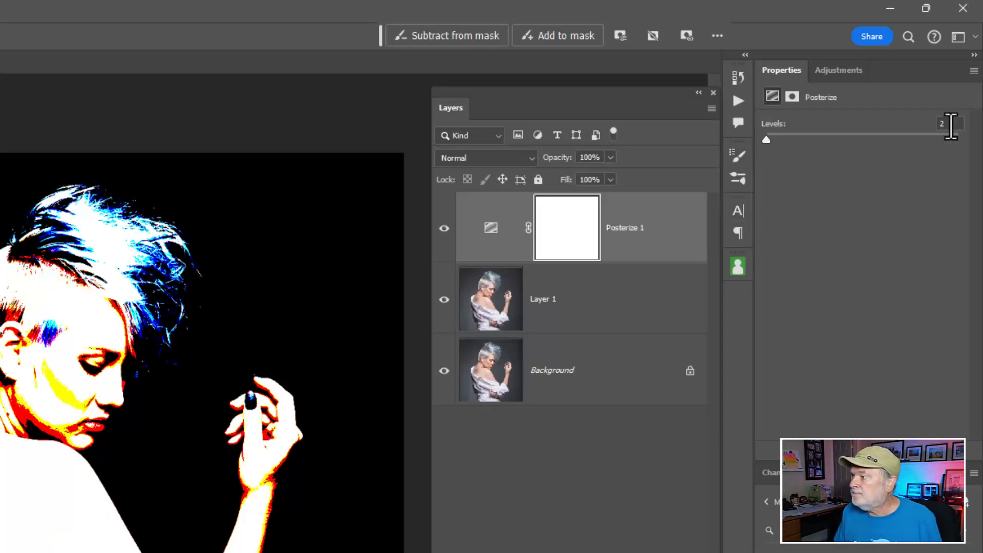
left_click(950, 125)
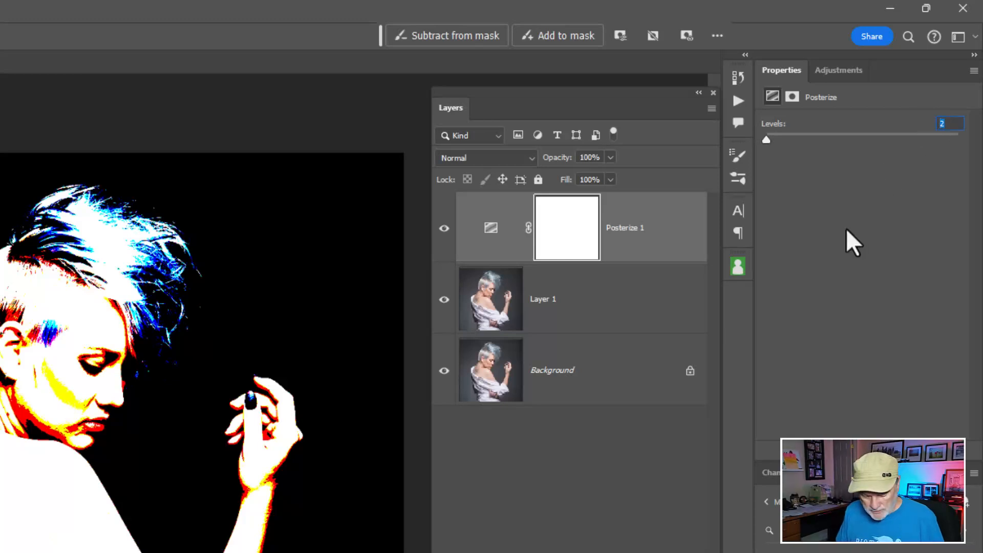
type("1")
key("Return")
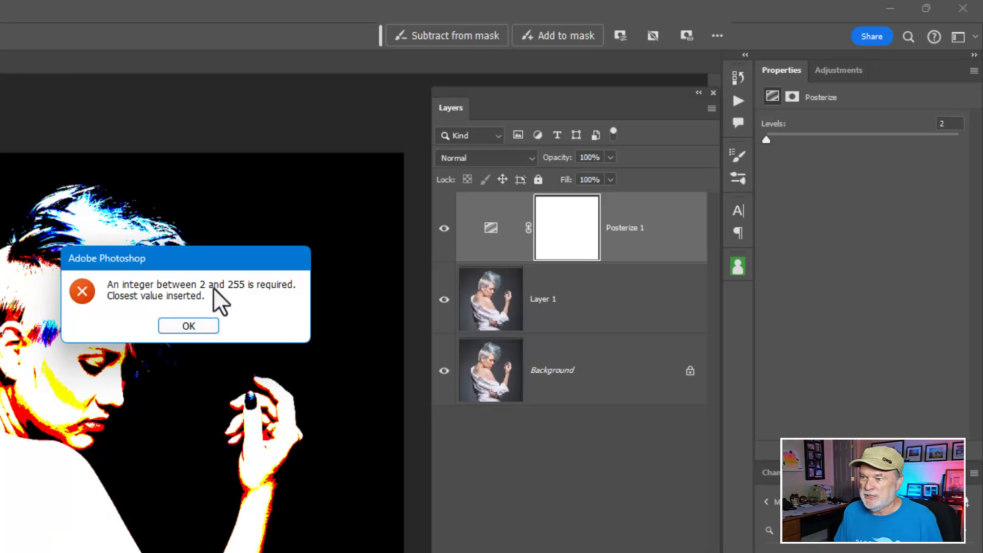
left_click(200, 328)
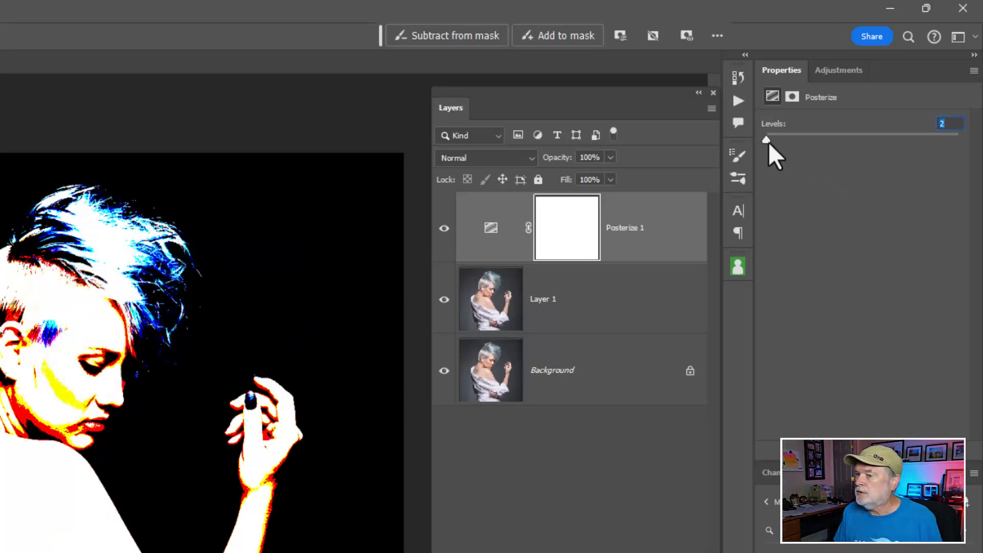
Sweep the Posterize levels up through the high range and back down to 2, and settle on 4.
left_click(767, 140)
left_click_drag(766, 140, 800, 140)
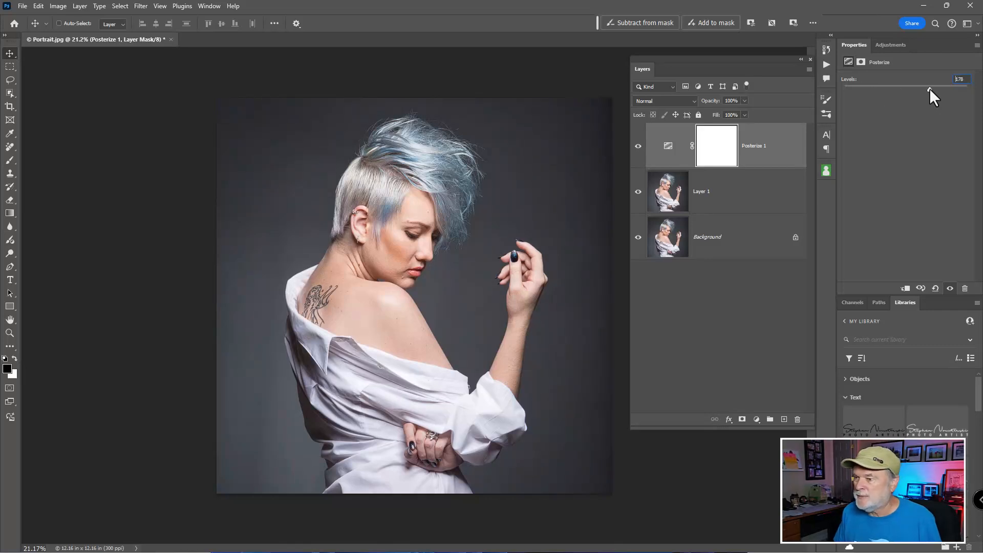
left_click_drag(966, 89, 968, 89)
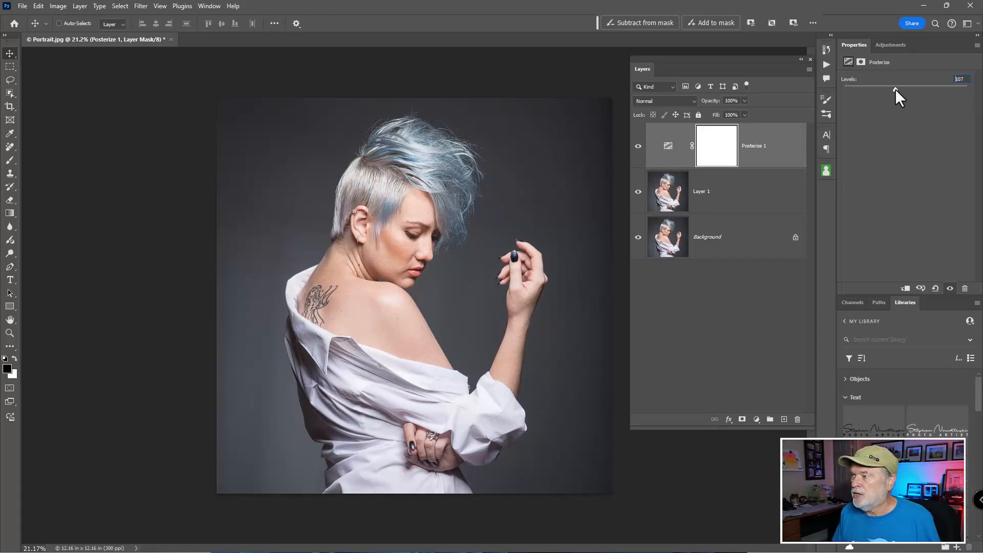
left_click_drag(895, 88, 838, 90)
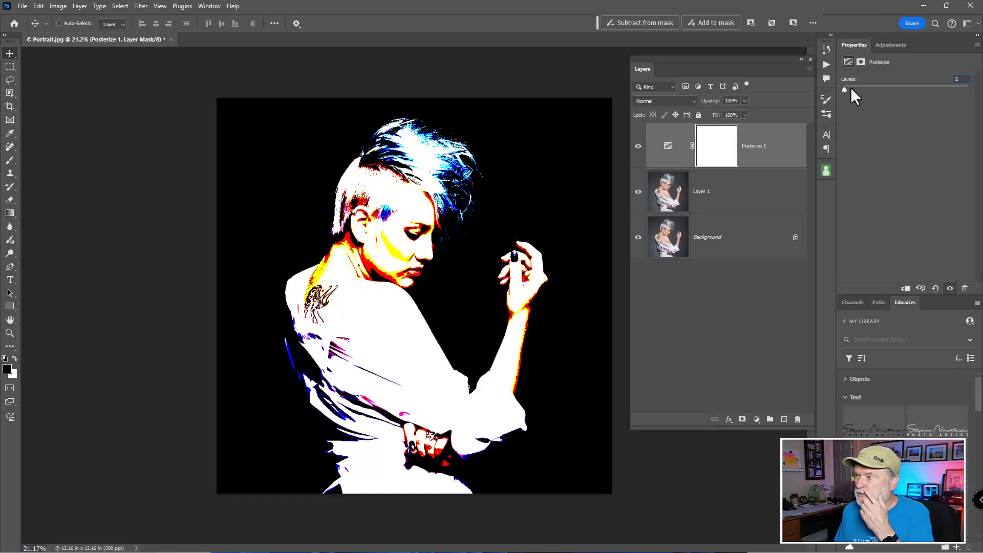
left_click(845, 88)
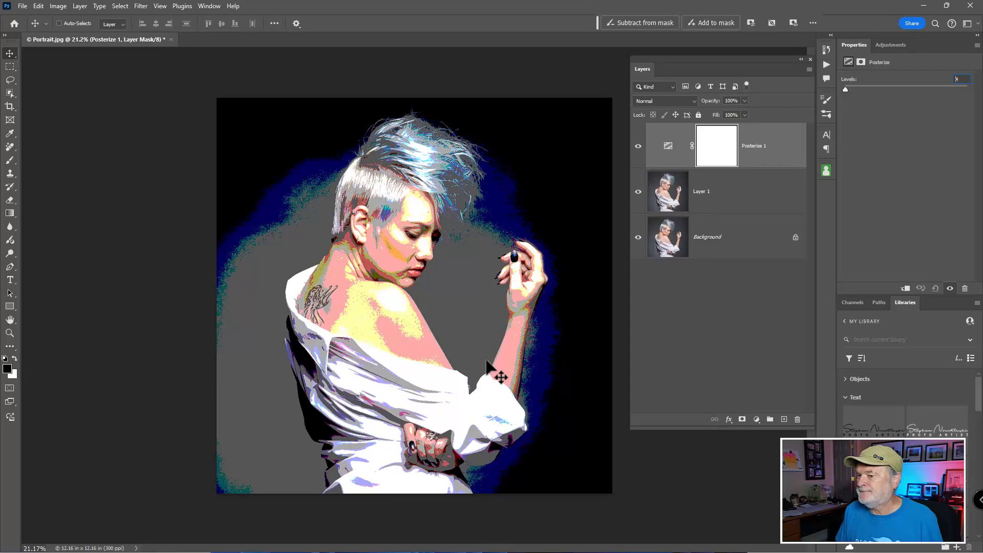
Convert Layer 1 to a smart object.
left_click(718, 201)
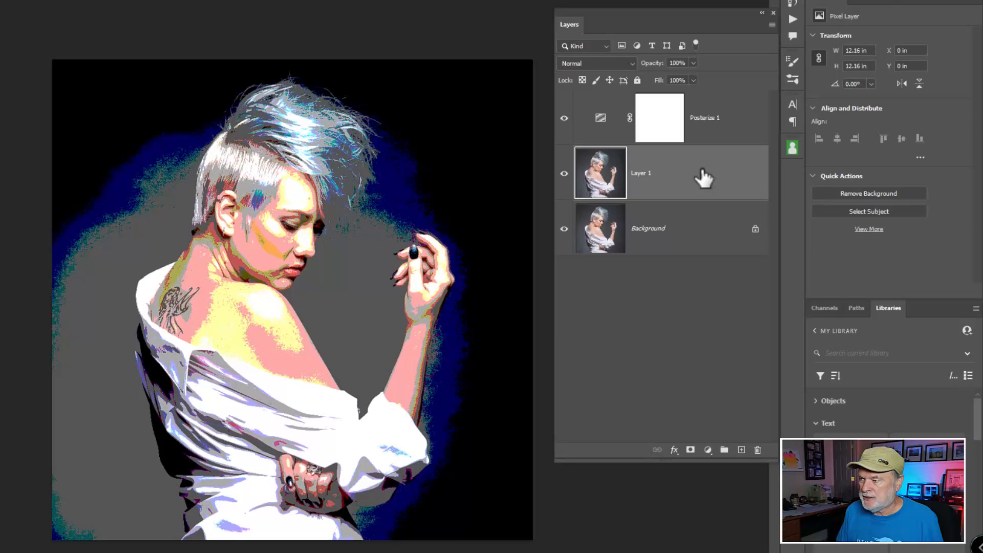
right_click(750, 188)
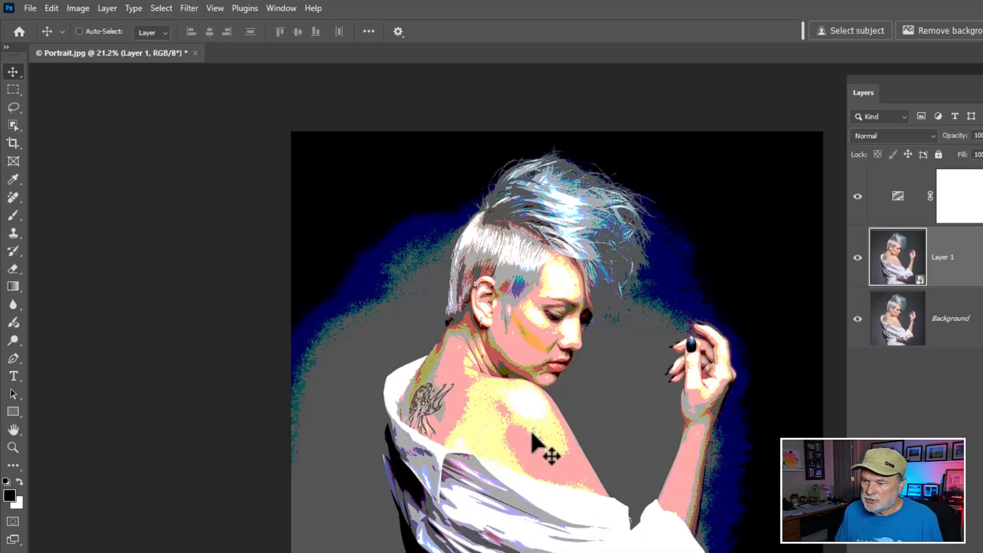
Preview a Gaussian Blur with a radius of 8.4 pixels on Layer 1 and cancel it.
left_click(191, 8)
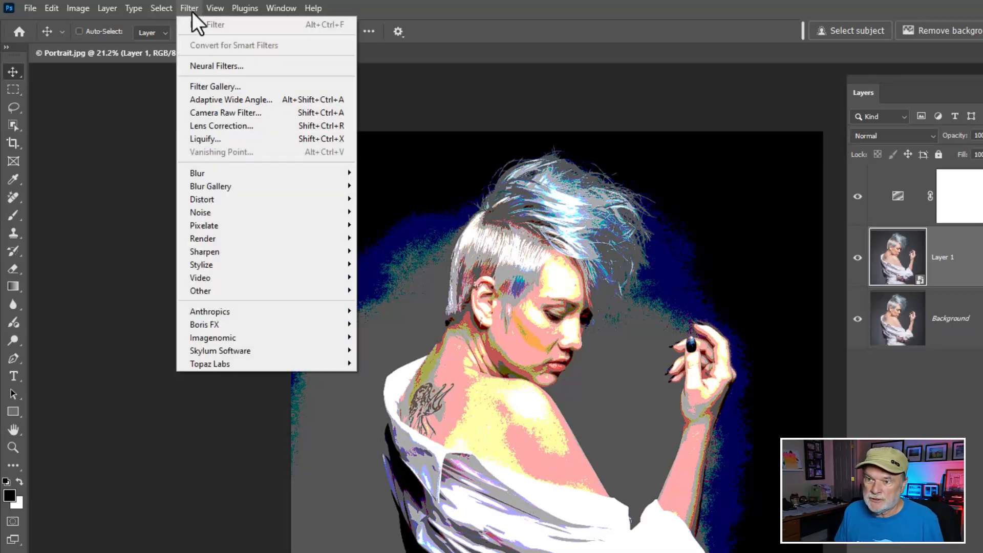
mouse_move(202, 168)
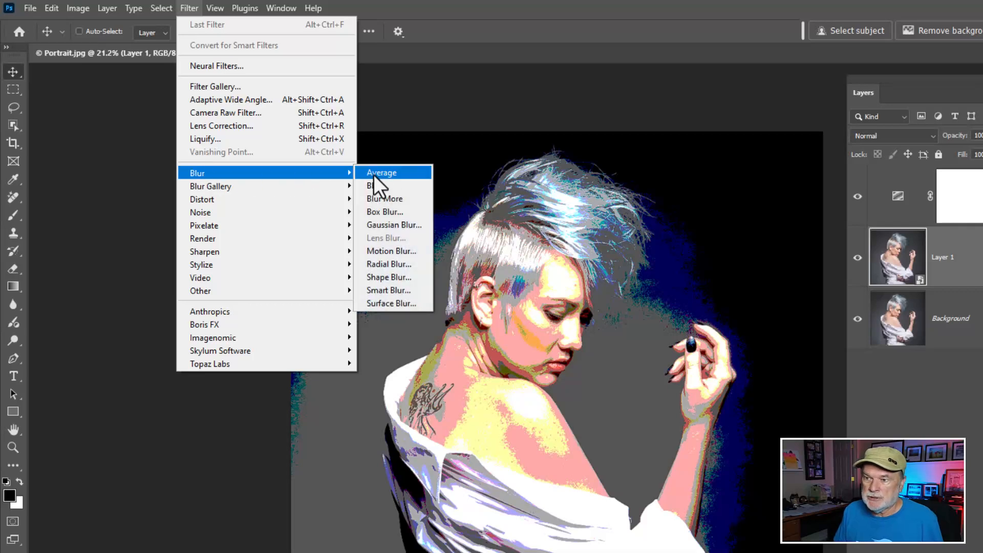
left_click(394, 225)
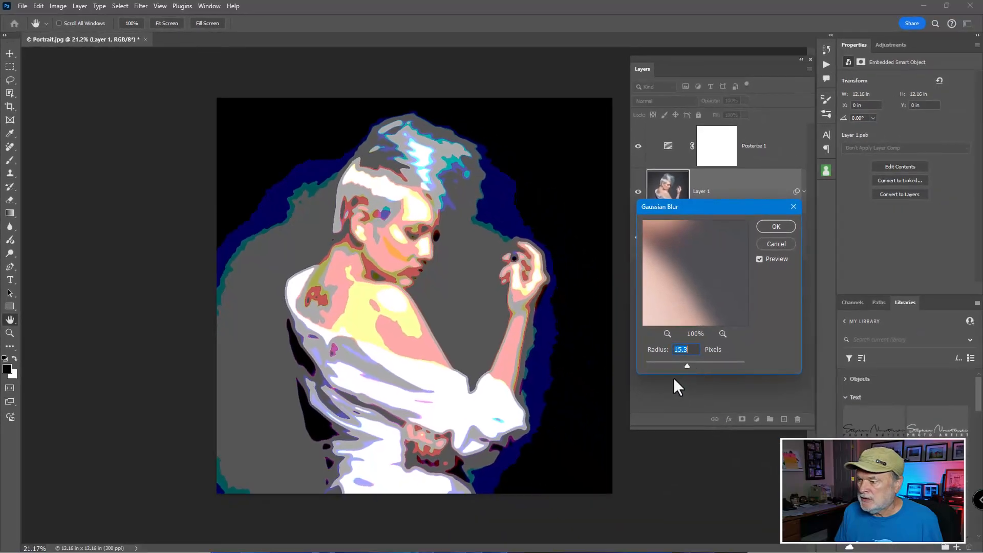
mouse_move(687, 365)
left_mouse_down()
mouse_move(711, 363)
mouse_move(648, 362)
mouse_move(708, 367)
mouse_move(680, 367)
left_mouse_up()
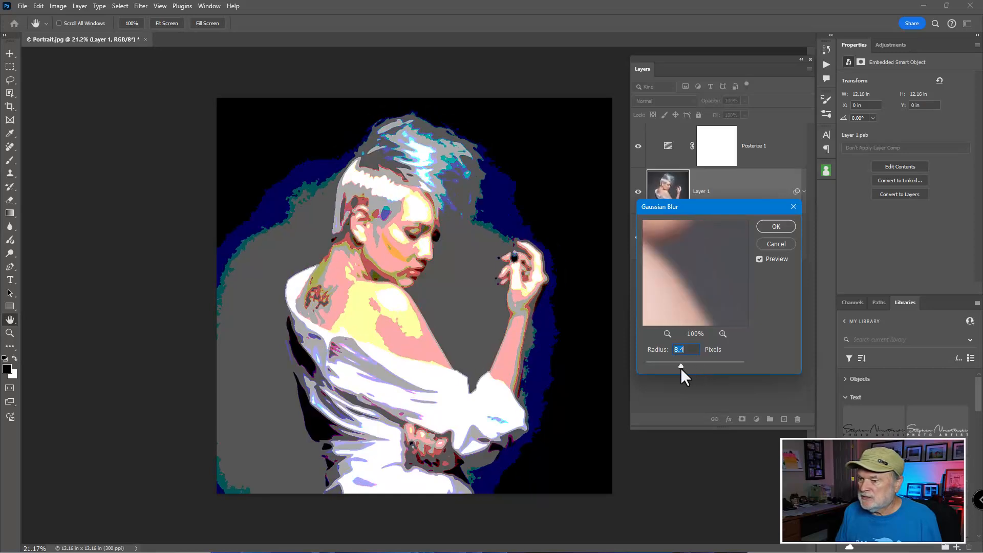
left_click(776, 245)
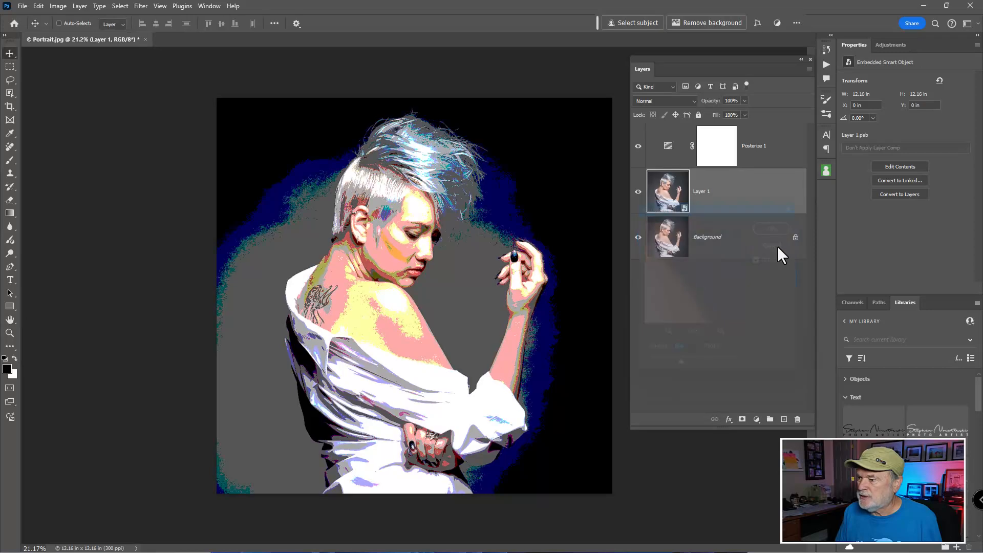
Apply a Box Blur with a 24-pixel radius to Layer 1 as a smart filter, and delete that filter.
left_click(142, 6)
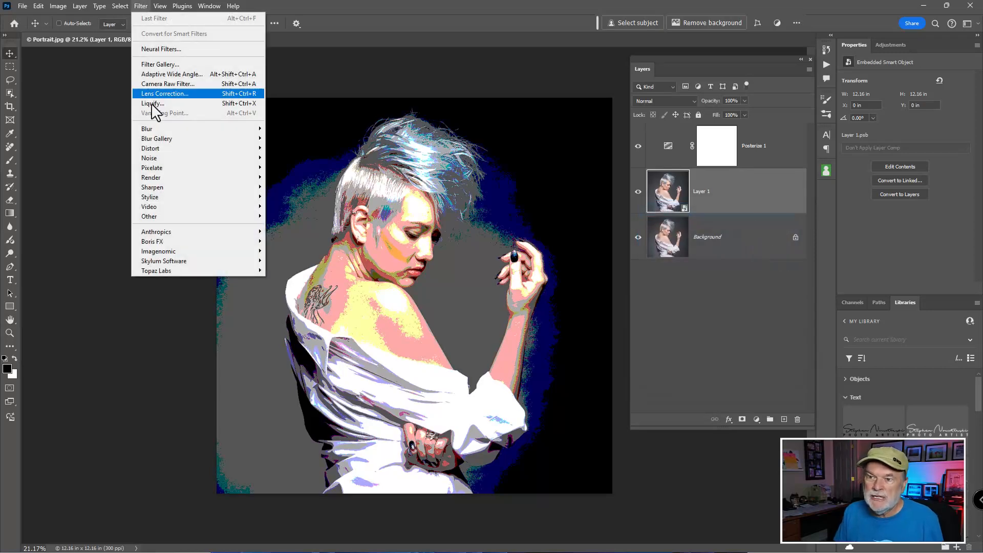
mouse_move(157, 130)
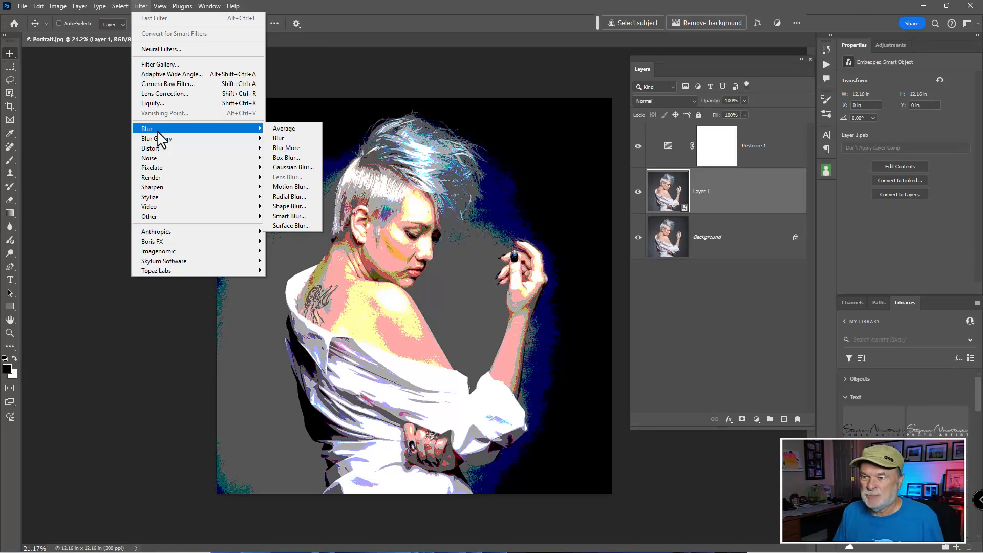
left_click(296, 157)
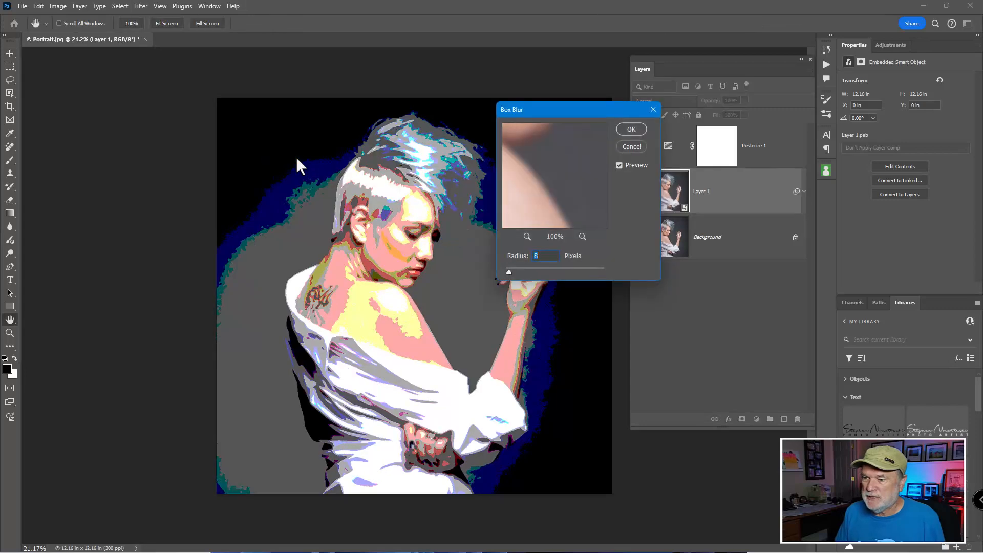
mouse_move(509, 275)
left_mouse_down()
mouse_move(526, 271)
mouse_move(508, 270)
mouse_move(517, 270)
left_mouse_up()
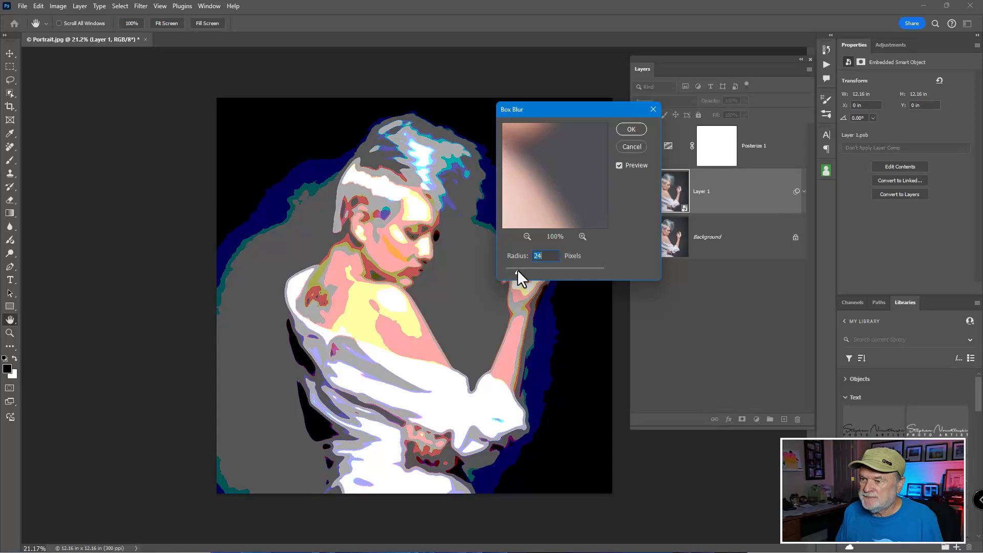
left_click(631, 129)
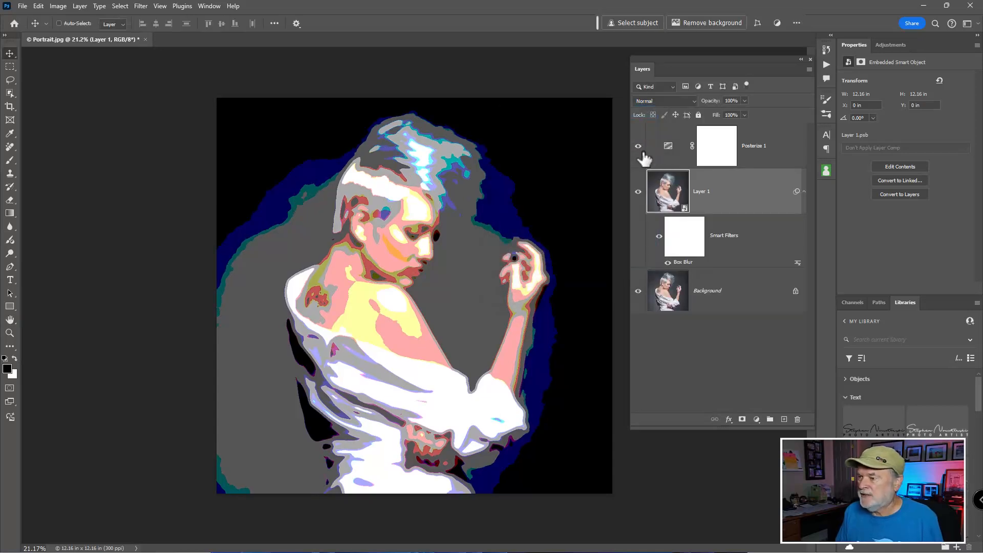
right_click(684, 264)
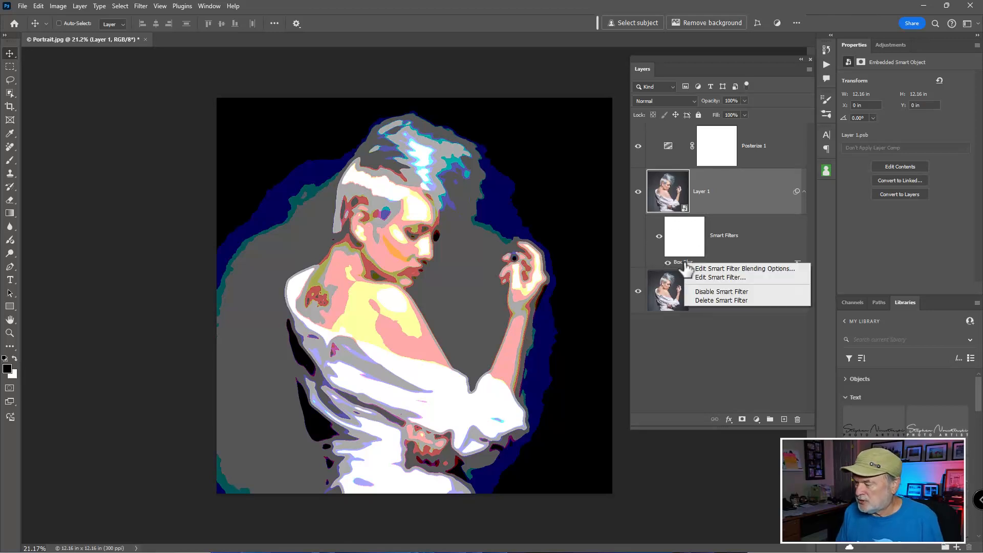
left_click(715, 300)
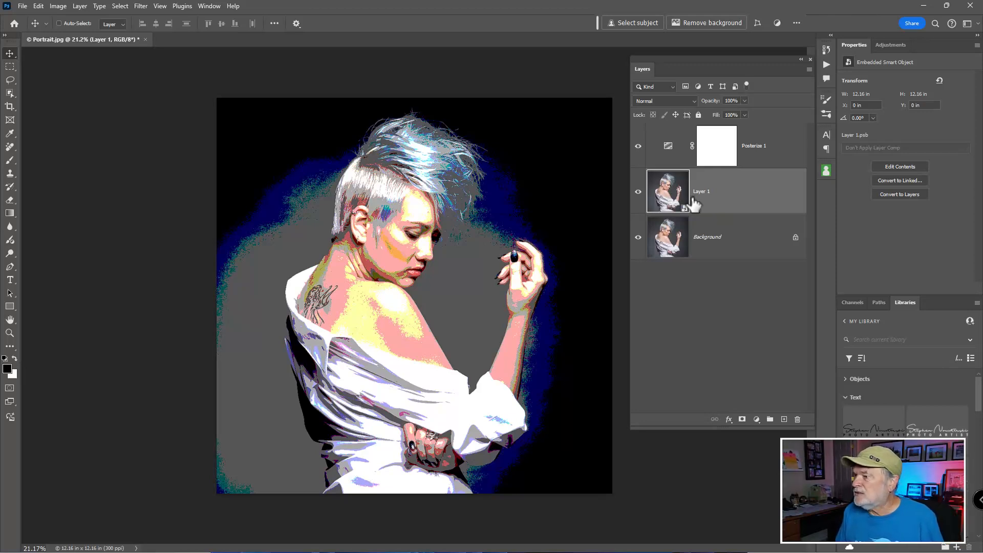
Set the Posterize levels to 2 and add a Black & White adjustment layer above the Posterize layer.
left_click(668, 146)
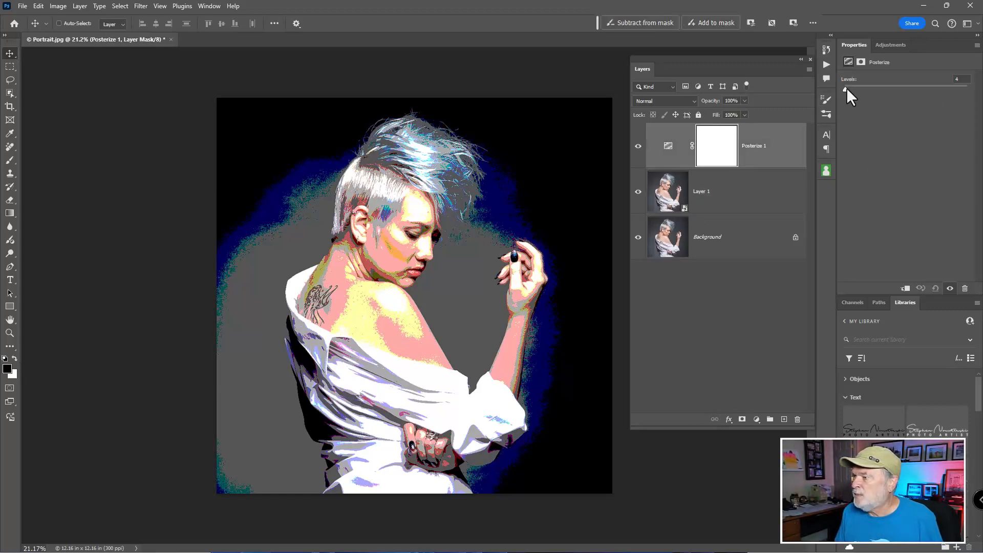
left_click_drag(825, 88, 819, 90)
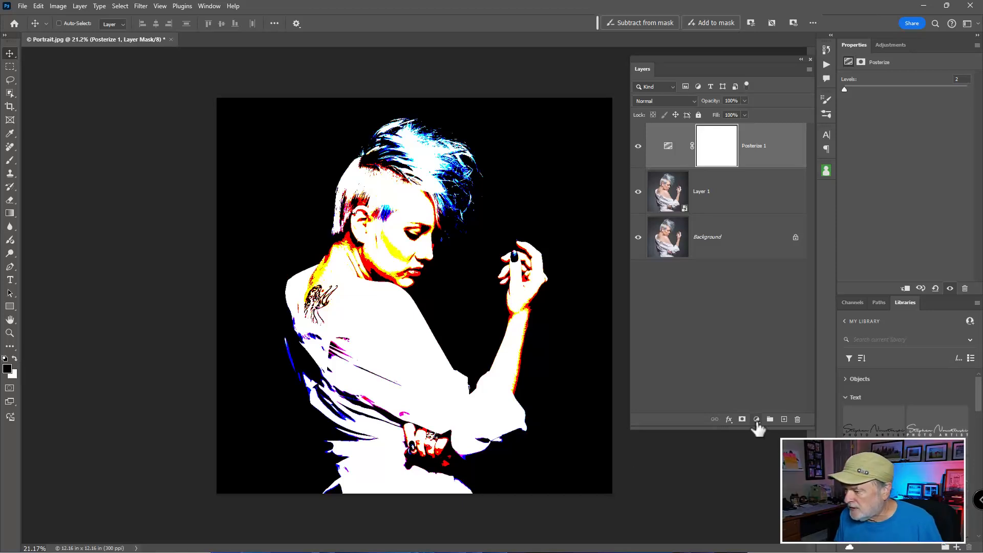
left_click(756, 419)
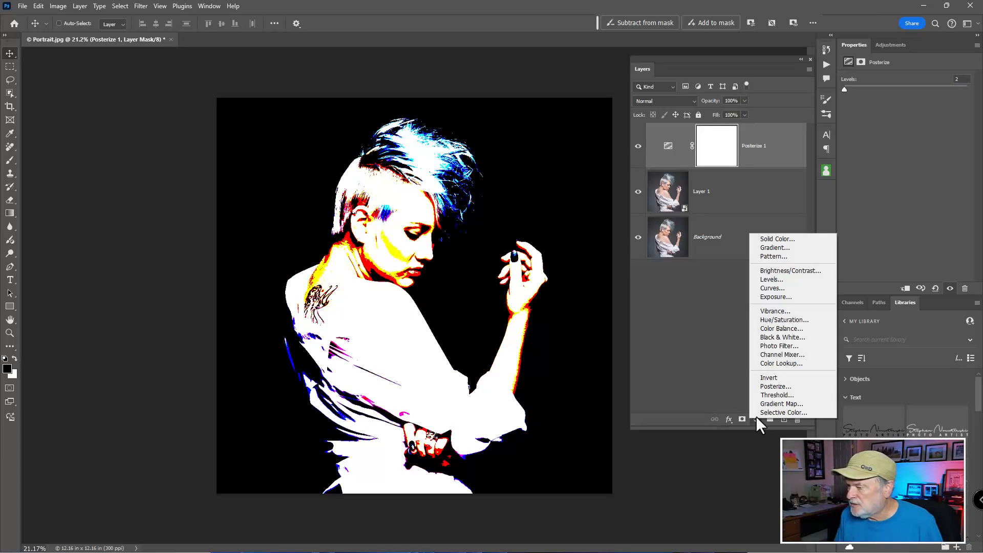
left_click(772, 336)
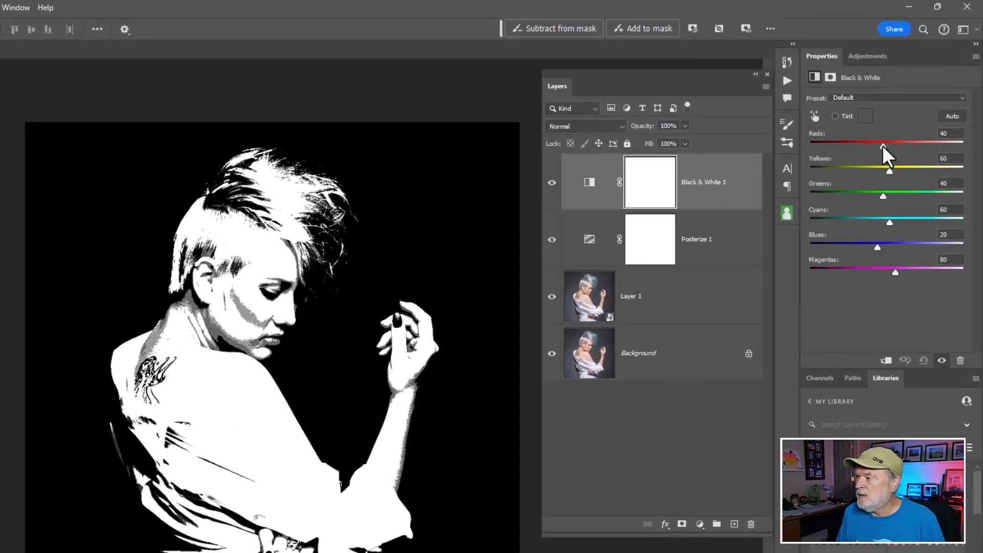
Set the Black & White adjustment to Reds -75, Yellows 269, Greens 44, Cyans -119, Blues 198 and Magentas 52.
left_click_drag(882, 145, 853, 167)
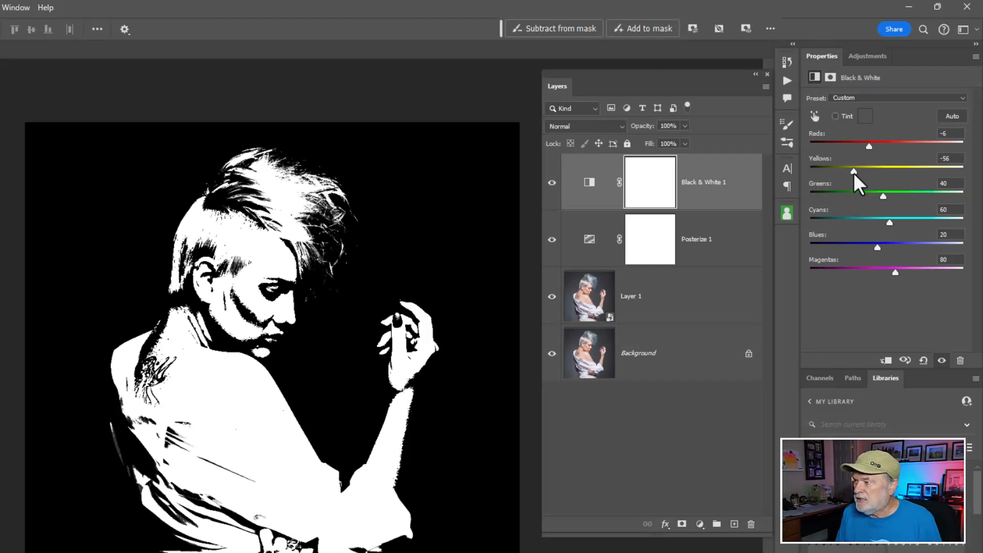
left_click_drag(853, 172, 925, 173)
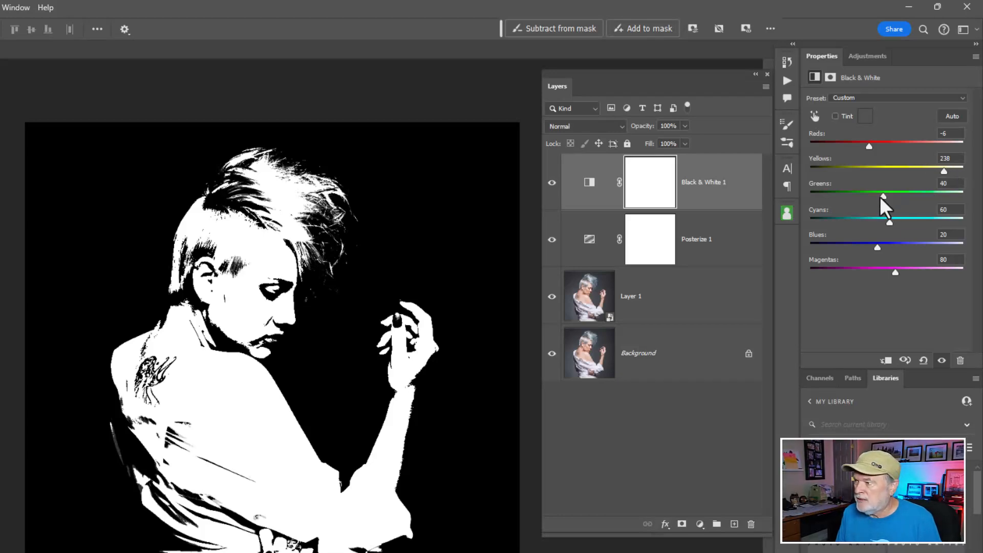
left_click_drag(879, 195, 904, 247)
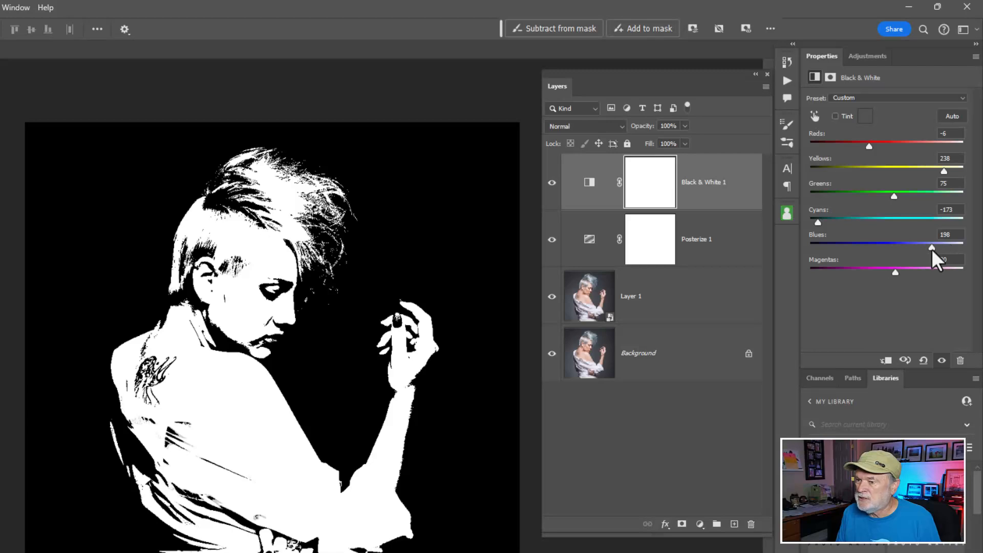
mouse_move(894, 272)
left_mouse_down()
mouse_move(829, 278)
mouse_move(888, 273)
left_mouse_up()
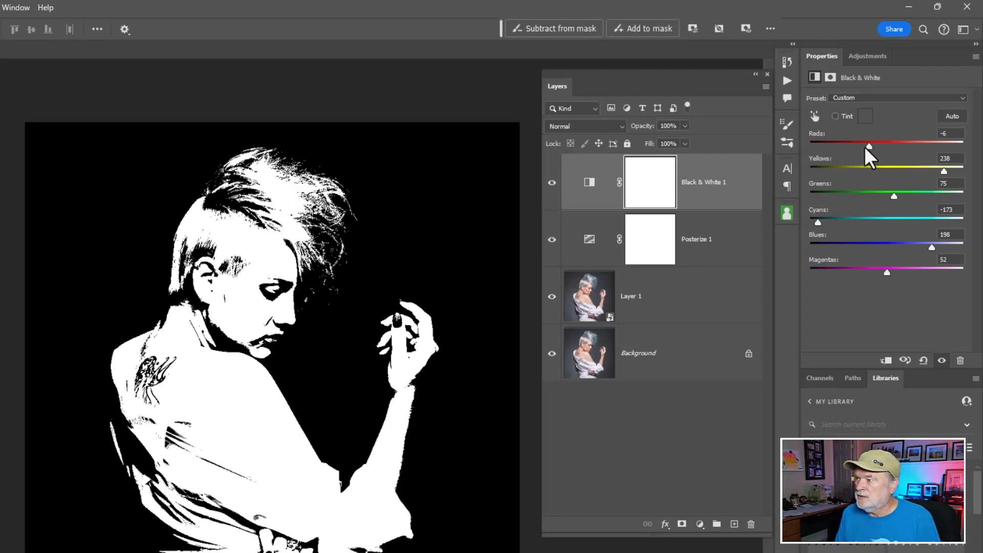
mouse_move(865, 147)
left_mouse_down()
mouse_move(849, 151)
mouse_move(881, 152)
mouse_move(846, 151)
mouse_move(901, 152)
mouse_move(830, 152)
mouse_move(848, 152)
left_mouse_up()
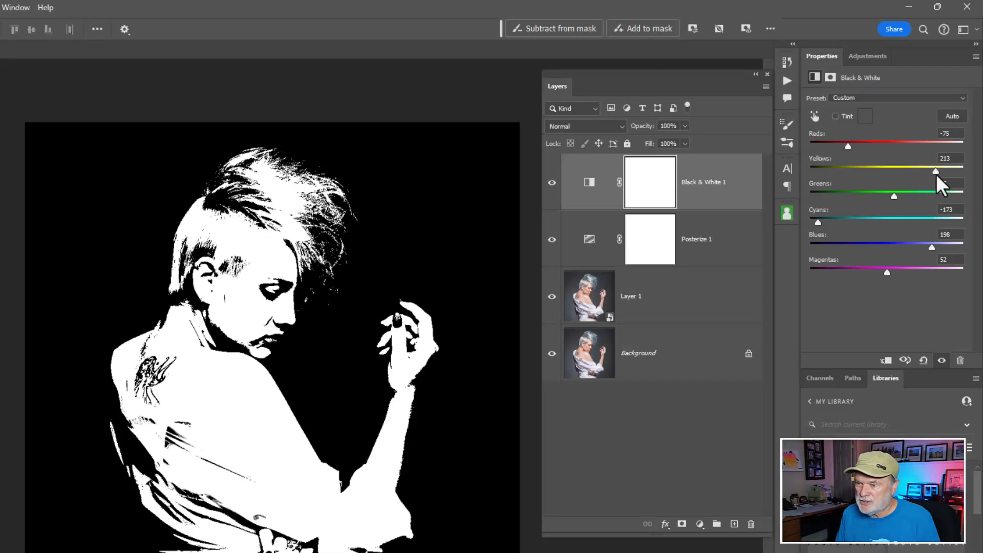
left_click_drag(941, 171, 884, 193)
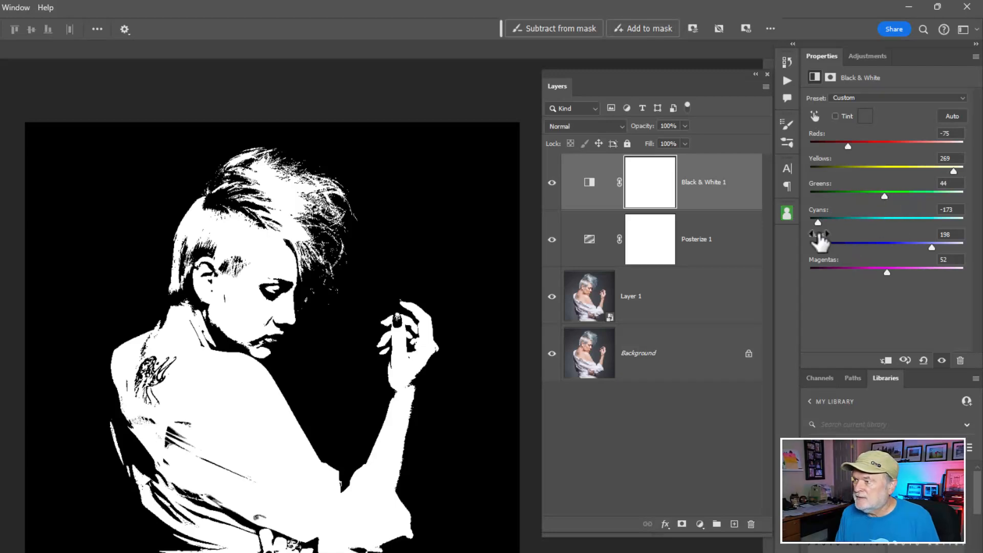
mouse_move(818, 223)
left_mouse_down()
mouse_move(871, 228)
mouse_move(832, 224)
left_mouse_up()
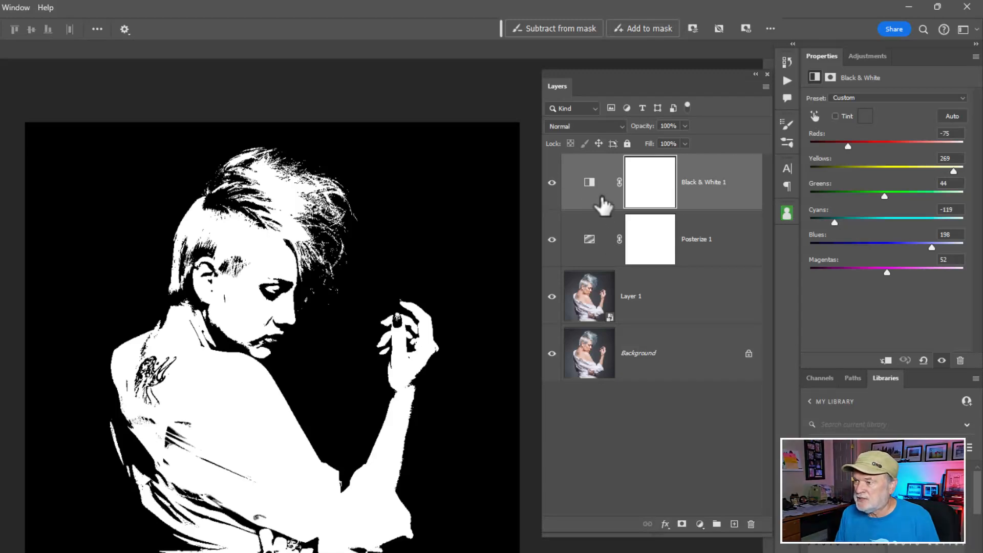
View the Black & White layer's mask properties and return to its adjustment settings.
left_click_drag(591, 191, 592, 260)
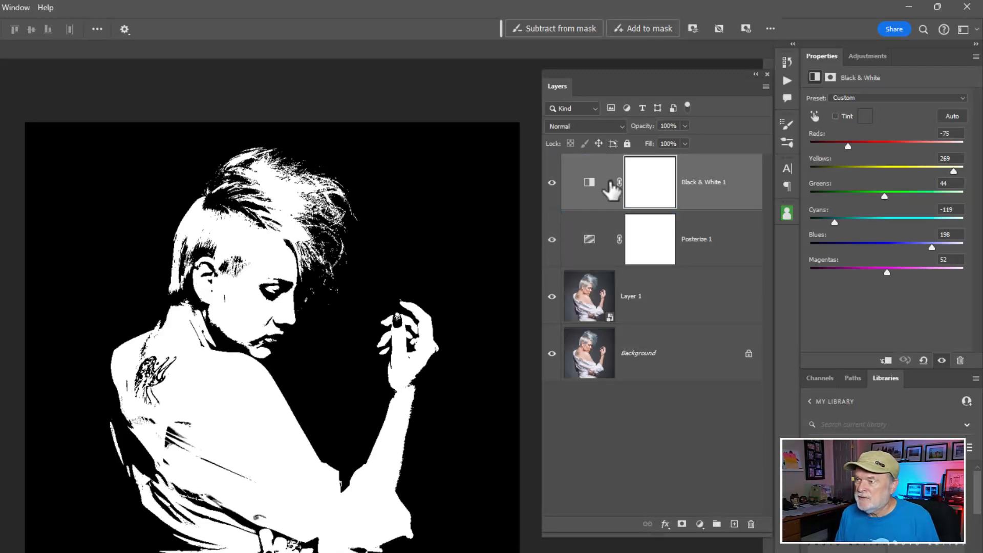
left_click_drag(593, 184, 590, 259)
left_click_drag(592, 203, 588, 176)
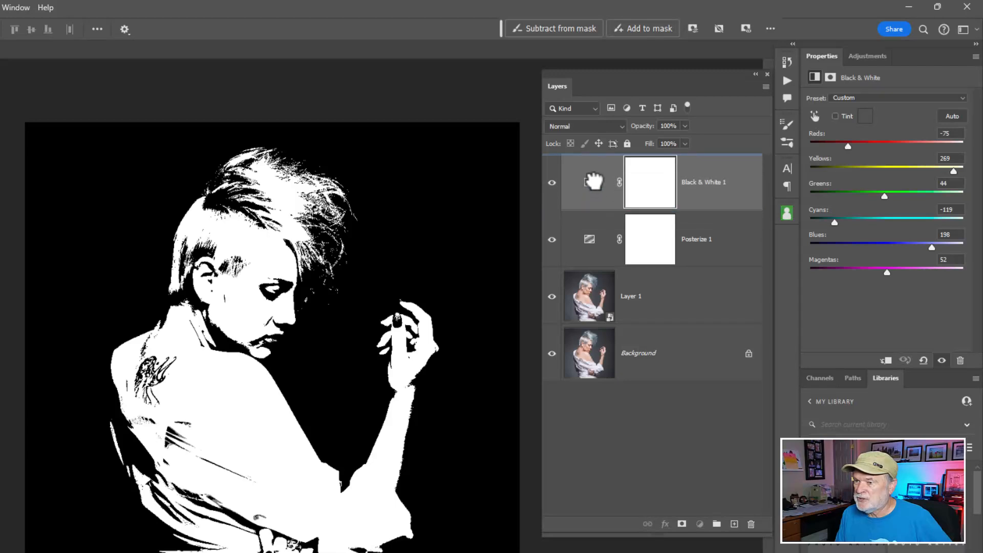
left_click(656, 189)
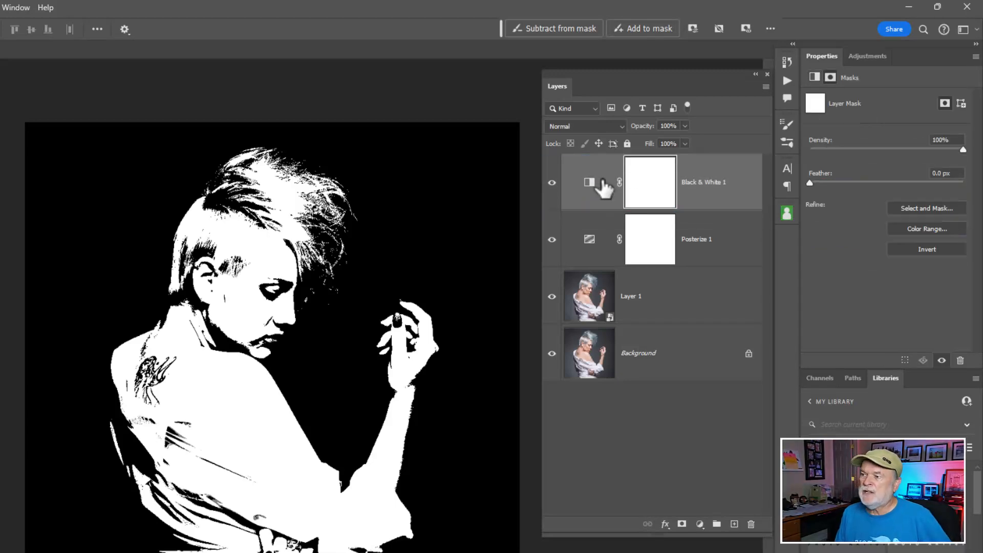
left_click(589, 185)
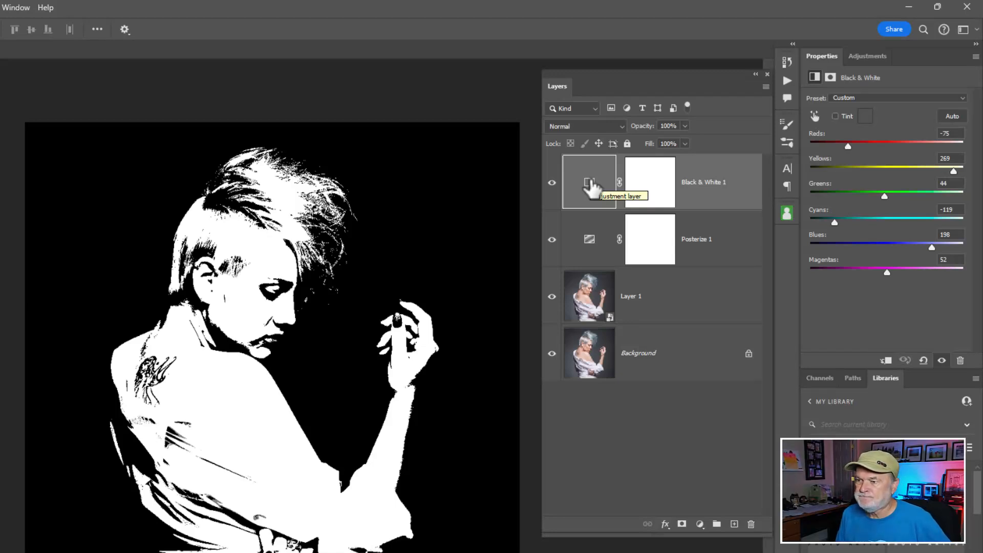
Start a Box Blur smart filter on Layer 1 and set its radius to 5 pixels.
left_click(594, 311)
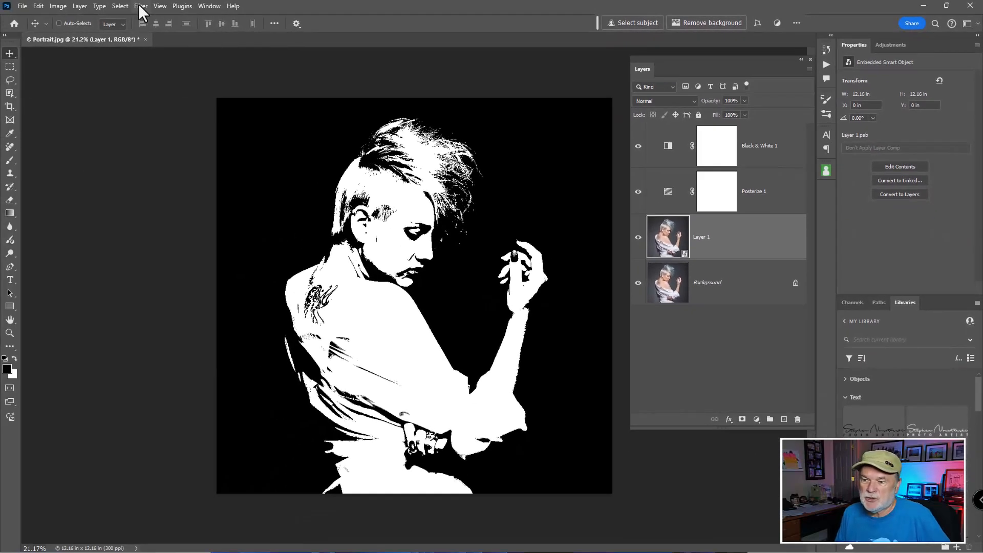
left_click(140, 7)
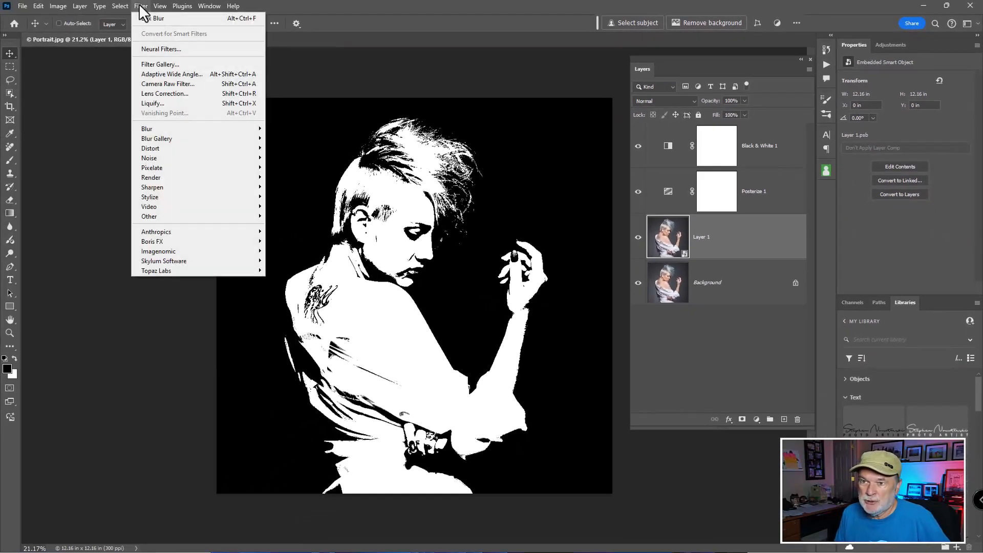
mouse_move(168, 128)
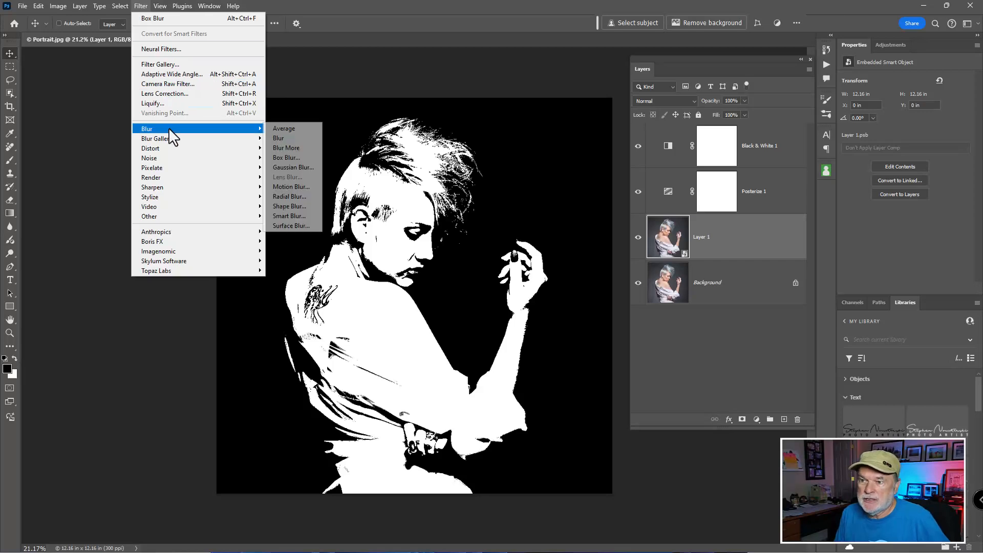
left_click(296, 158)
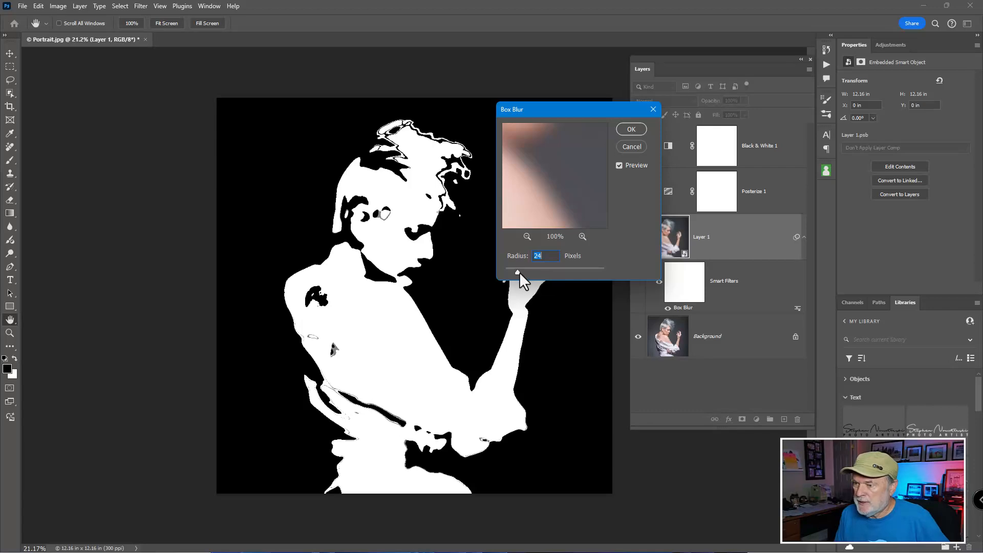
left_click_drag(518, 272, 507, 273)
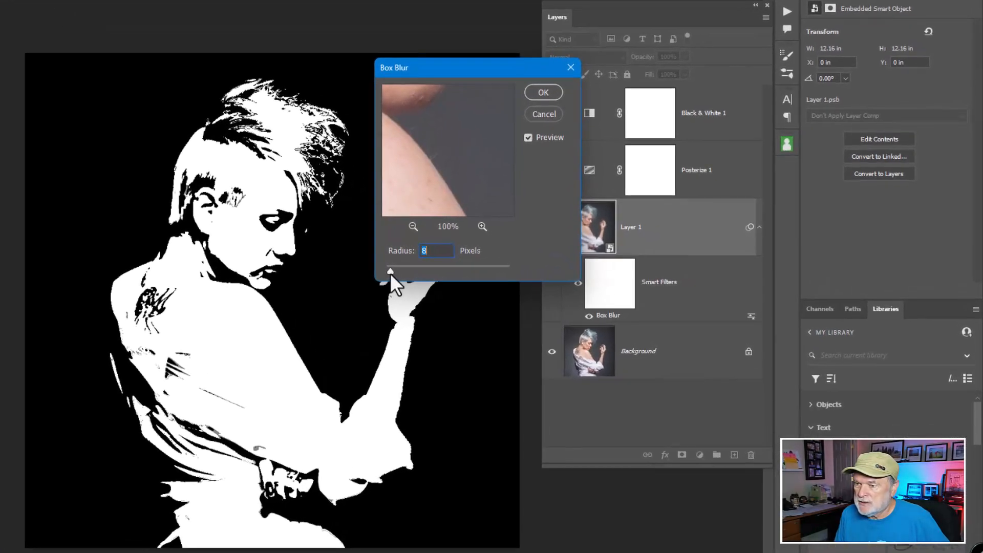
left_click_drag(506, 273, 505, 273)
left_click_drag(385, 272, 387, 271)
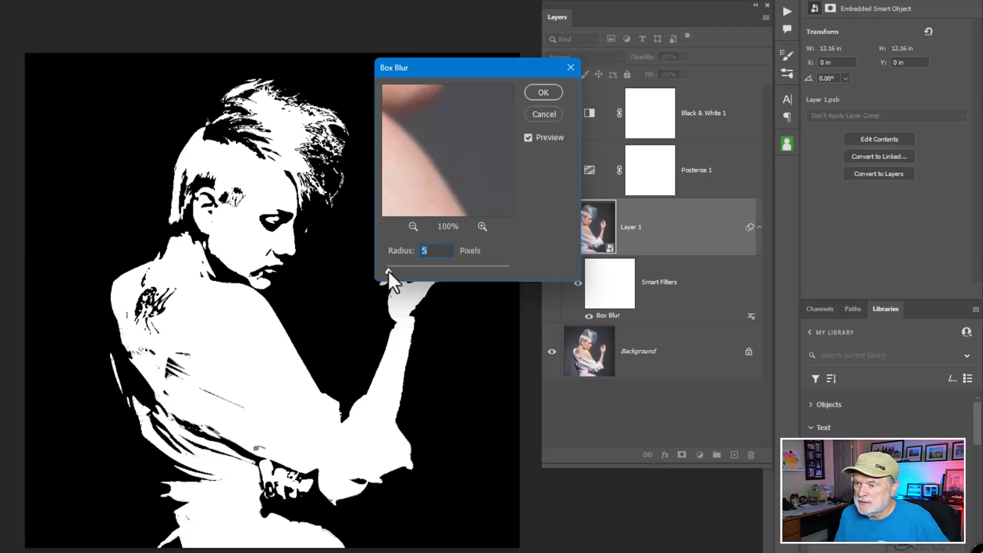
Compare the image with and without the Box Blur preview and apply the filter.
left_click(528, 138)
left_click(529, 137)
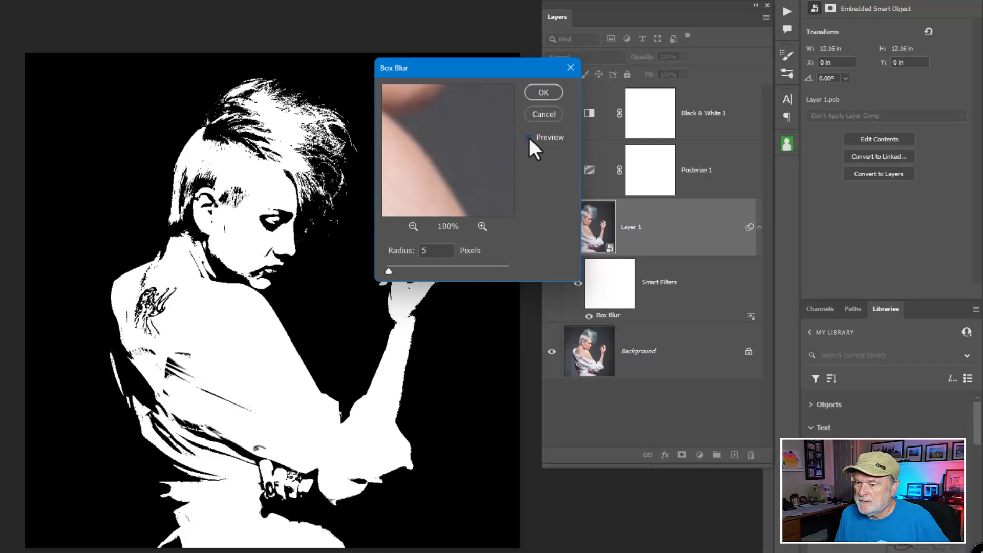
left_click(528, 138)
left_click(529, 137)
left_click(528, 138)
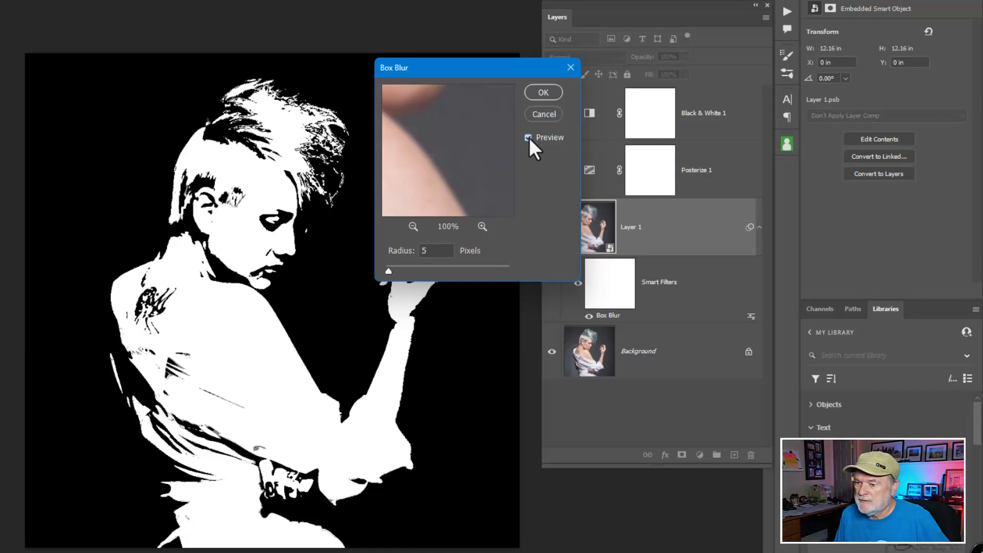
left_click(546, 93)
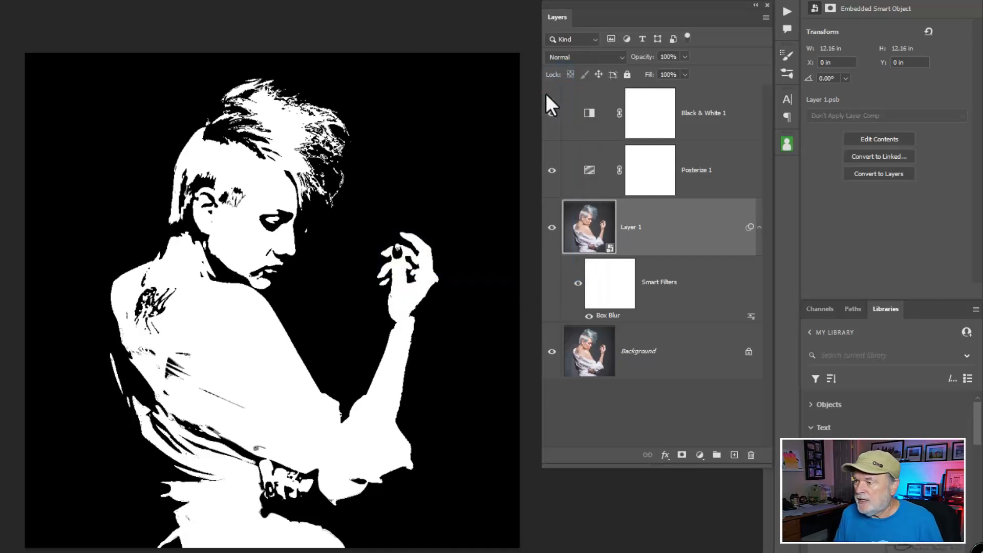
Paint black on Layer 1's smart filter mask over the hair, ear area and shoulder tattoo, and compare the result with the original photo.
left_click(609, 296)
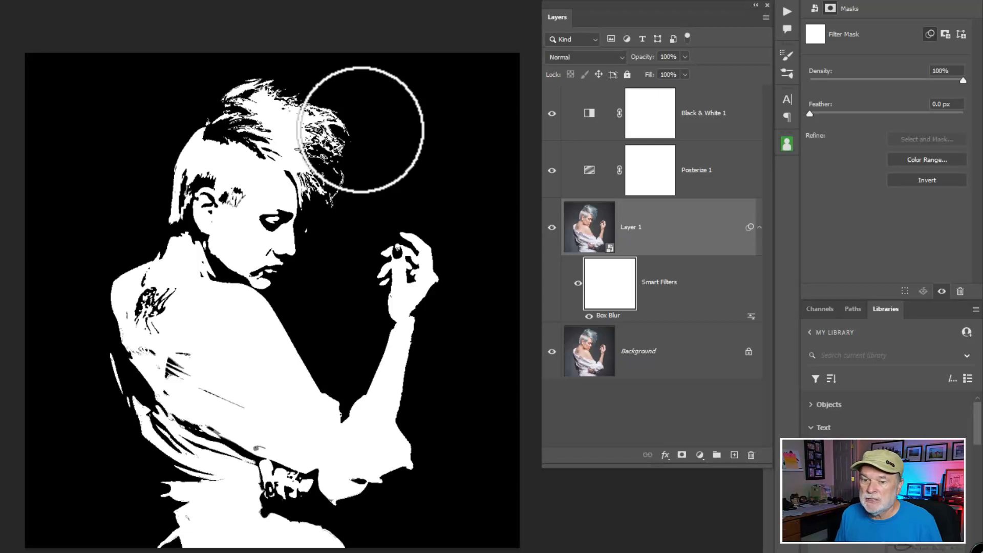
mouse_move(360, 130)
left_mouse_down()
mouse_move(345, 93)
mouse_move(250, 52)
mouse_move(254, 90)
mouse_move(321, 105)
mouse_move(373, 138)
mouse_move(353, 198)
mouse_move(252, 87)
mouse_move(327, 135)
mouse_move(332, 200)
mouse_move(258, 215)
left_mouse_up()
mouse_move(187, 212)
left_mouse_down()
mouse_move(220, 202)
mouse_move(199, 209)
mouse_move(189, 256)
mouse_move(156, 299)
mouse_move(153, 285)
mouse_move(162, 305)
mouse_move(153, 296)
mouse_move(171, 297)
left_mouse_up()
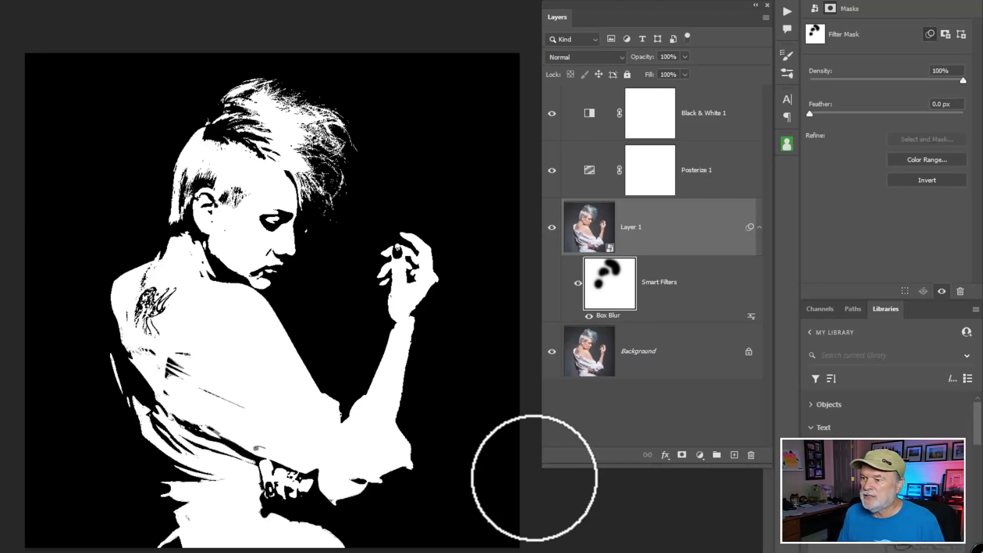
left_click(552, 352, "alt")
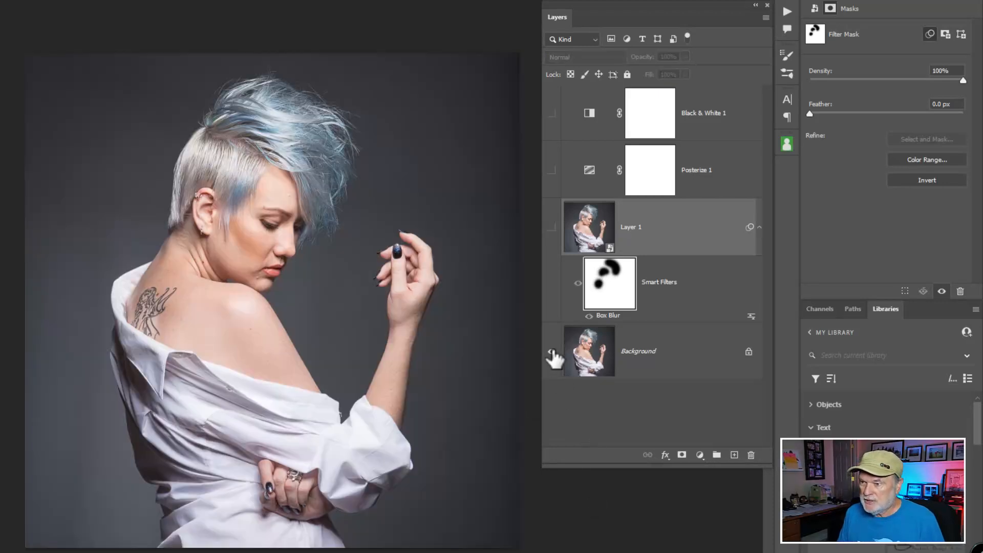
left_click(552, 352, "alt")
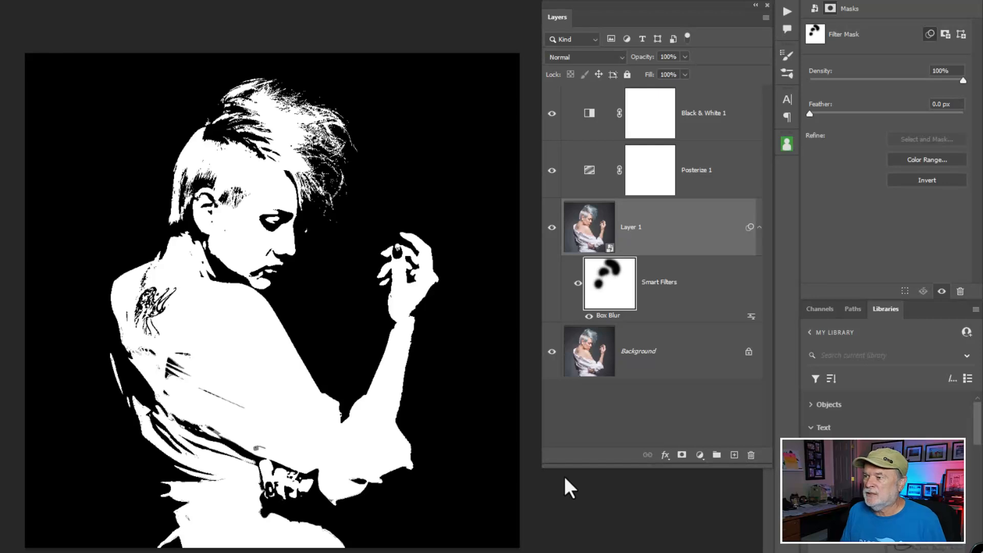
Add a bright red Solid Color fill layer above the Black & White layer.
left_click(589, 115)
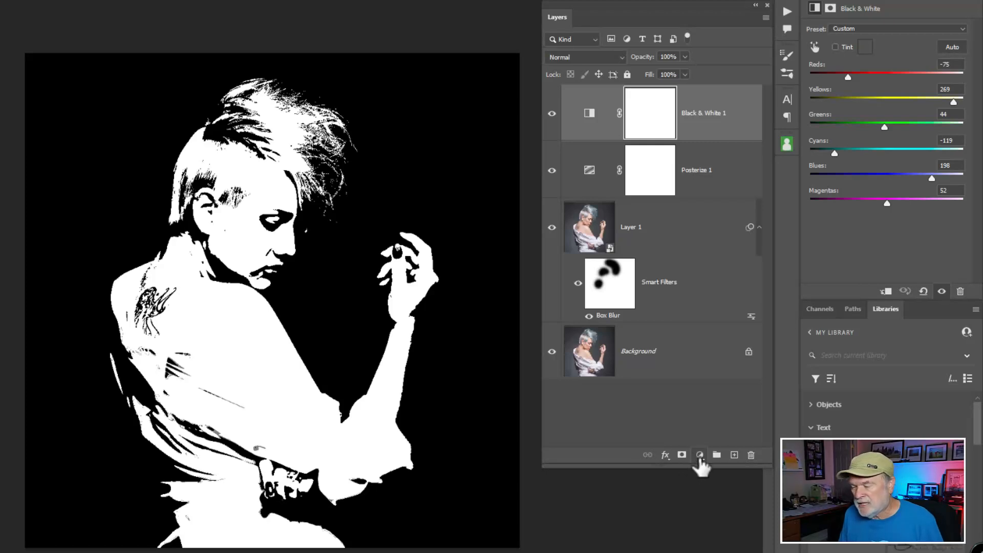
left_click(700, 456)
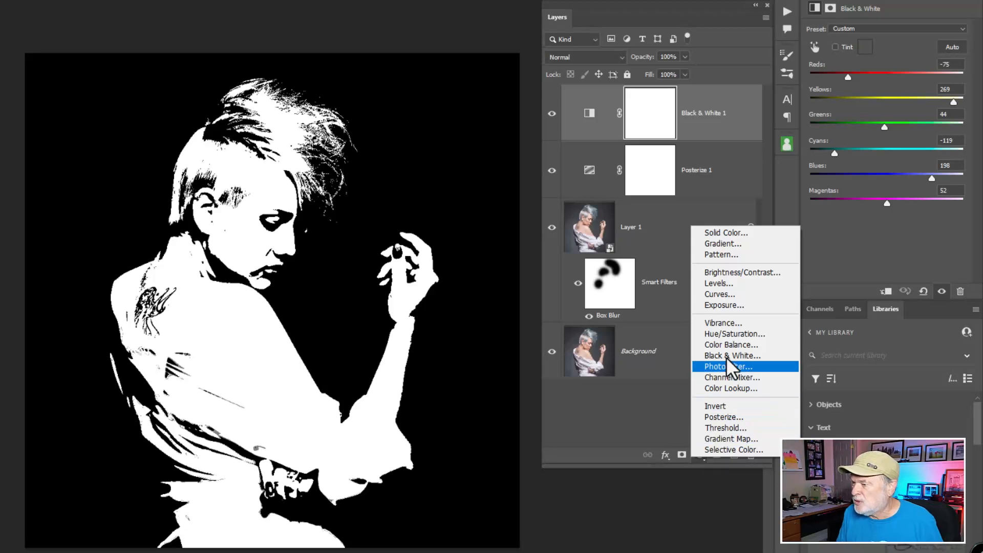
left_click(730, 233)
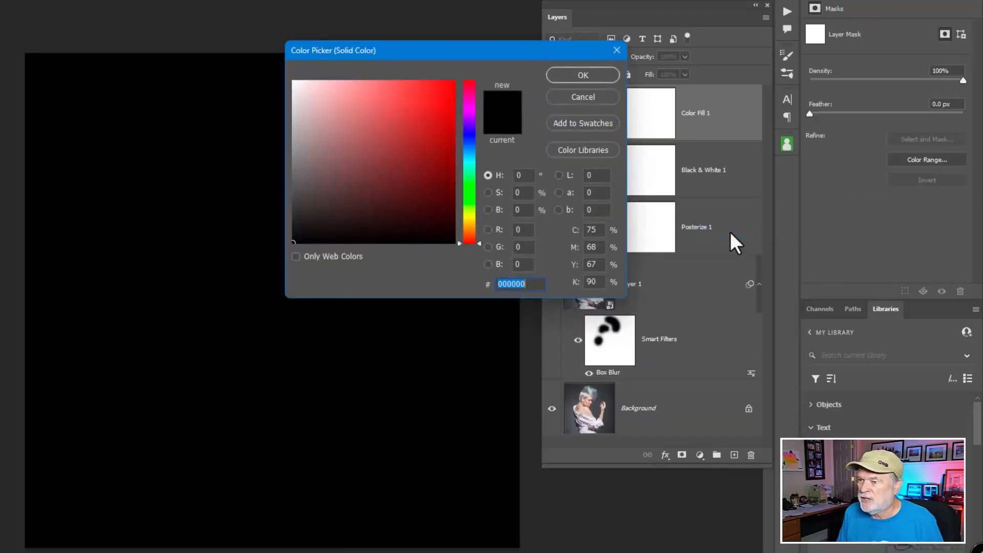
left_click(438, 136)
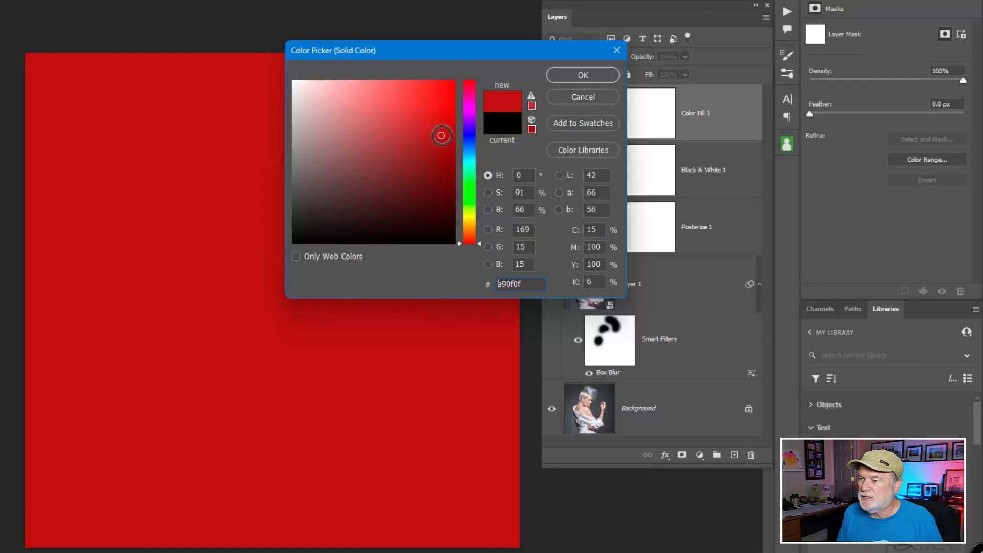
left_click(446, 96)
left_click(567, 72)
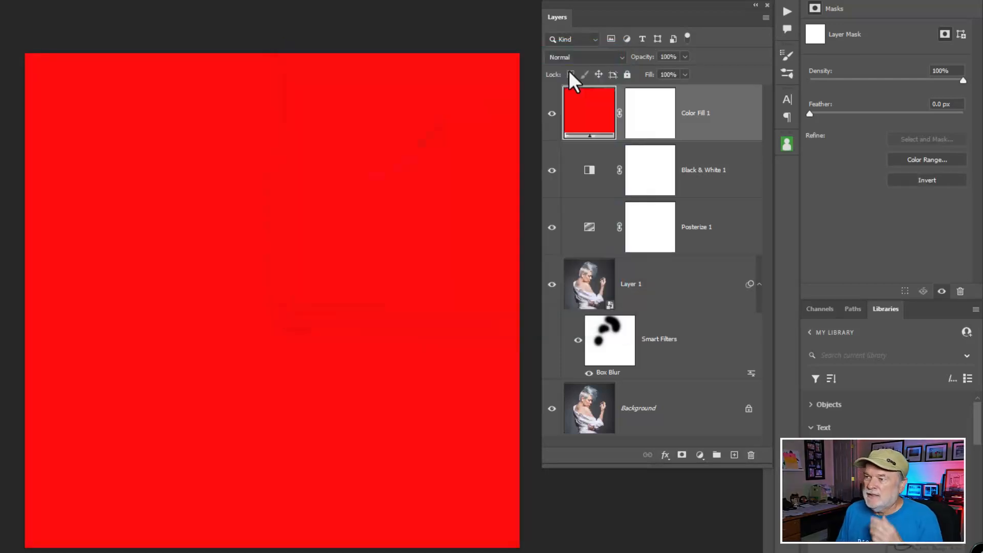
Try the Darken blend mode on the red fill layer, and set its blend mode to Screen.
left_click(596, 56)
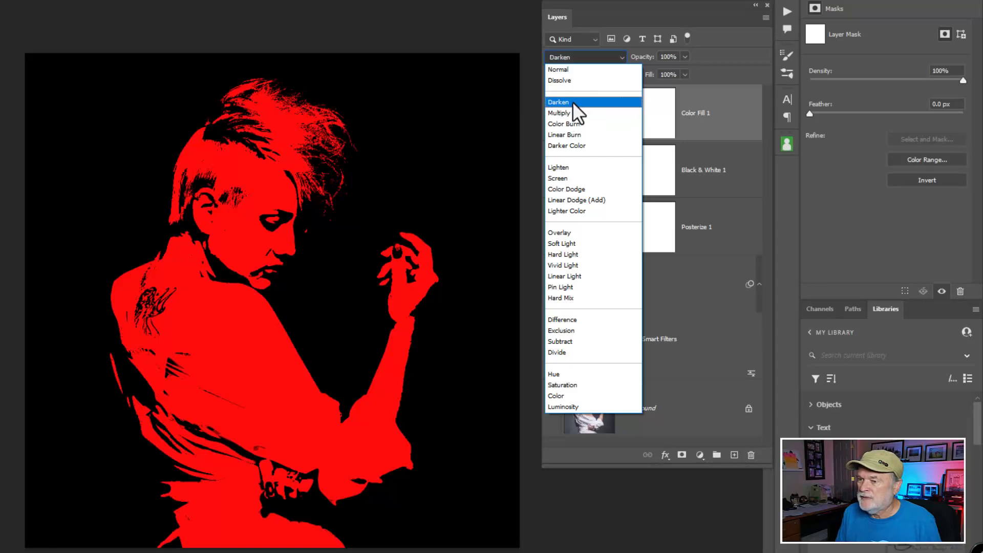
left_click(572, 101)
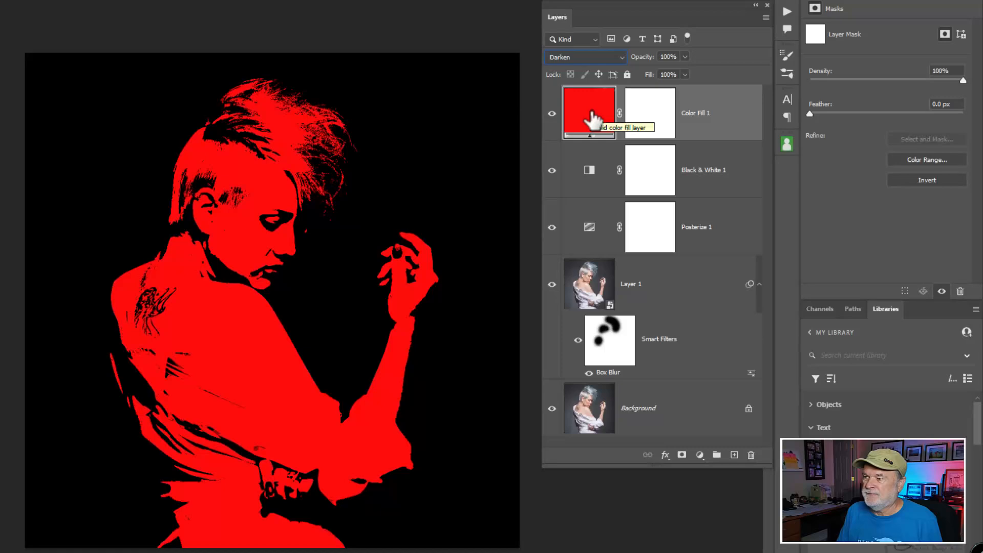
left_click(601, 59)
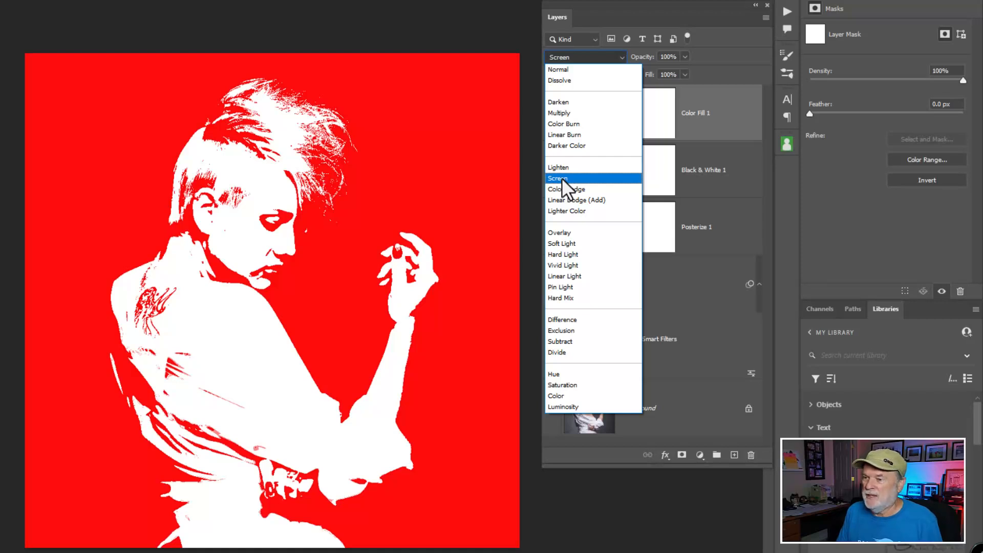
left_click(561, 177)
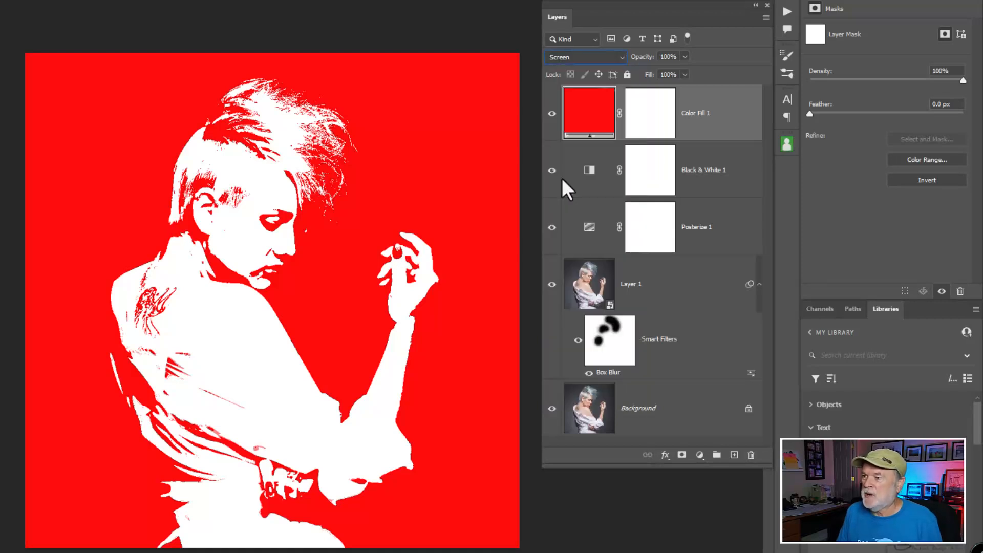
Try a green for the Color Fill 1 layer and set its color to blue #0d12e8.
double_click(600, 129)
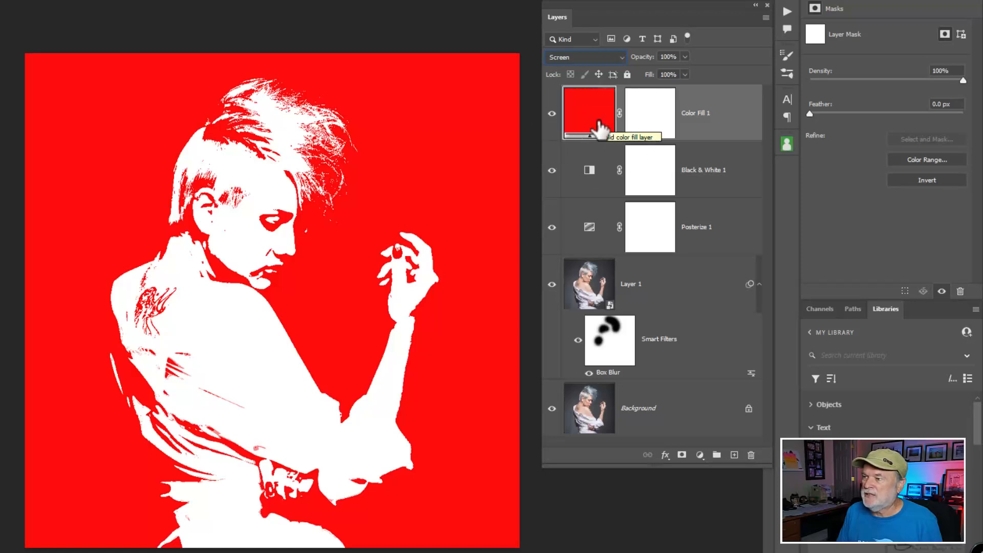
left_click(469, 135)
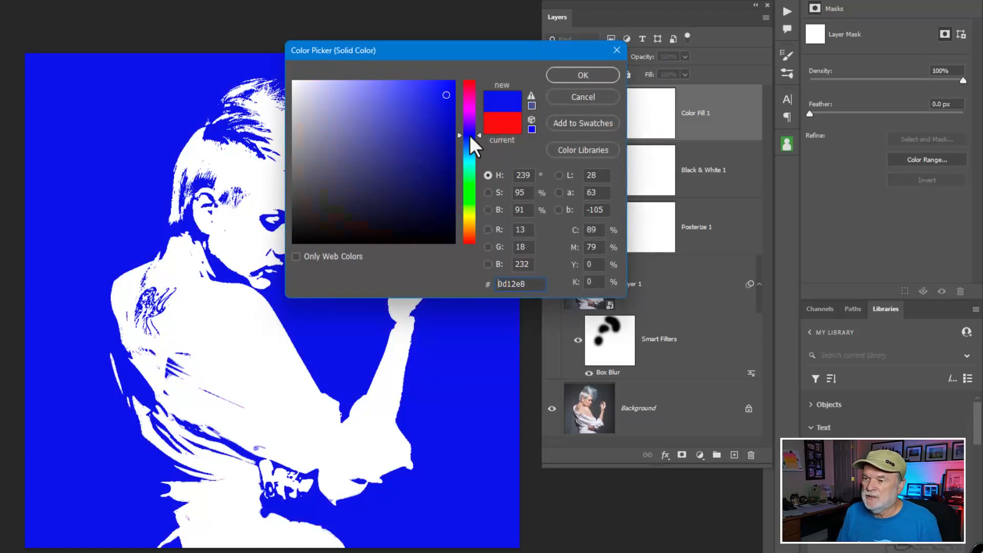
mouse_move(473, 176)
left_mouse_down()
mouse_move(469, 238)
mouse_move(471, 172)
left_mouse_up()
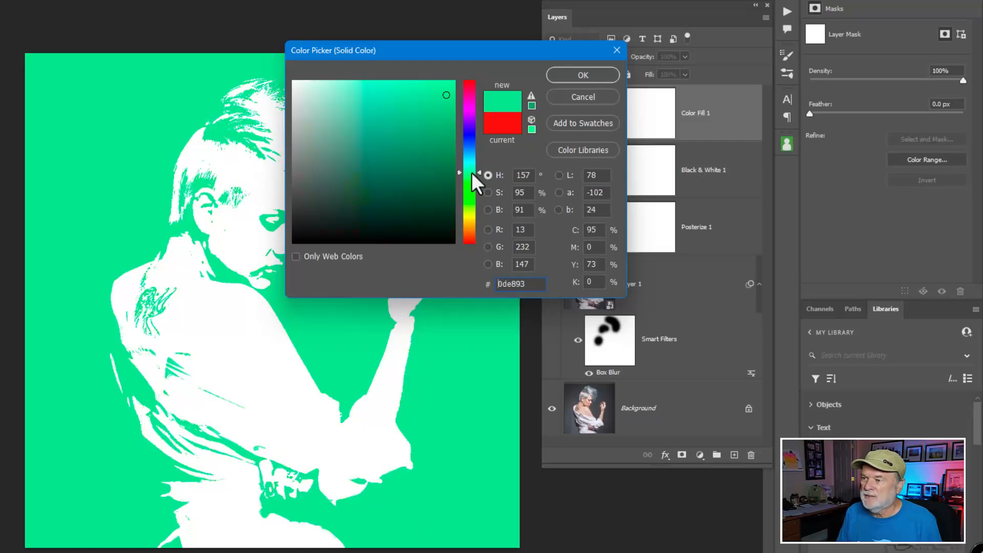
left_click(470, 135)
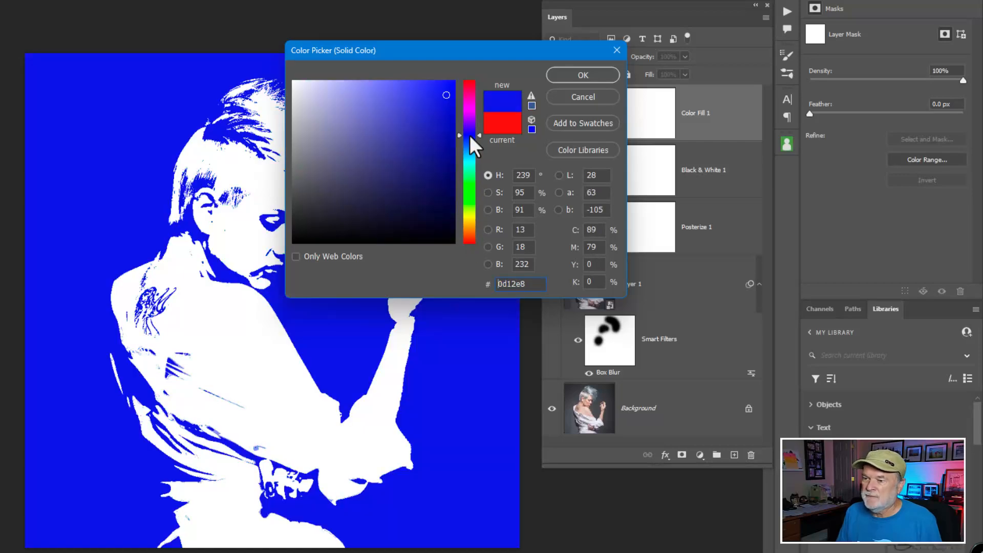
left_click(581, 78)
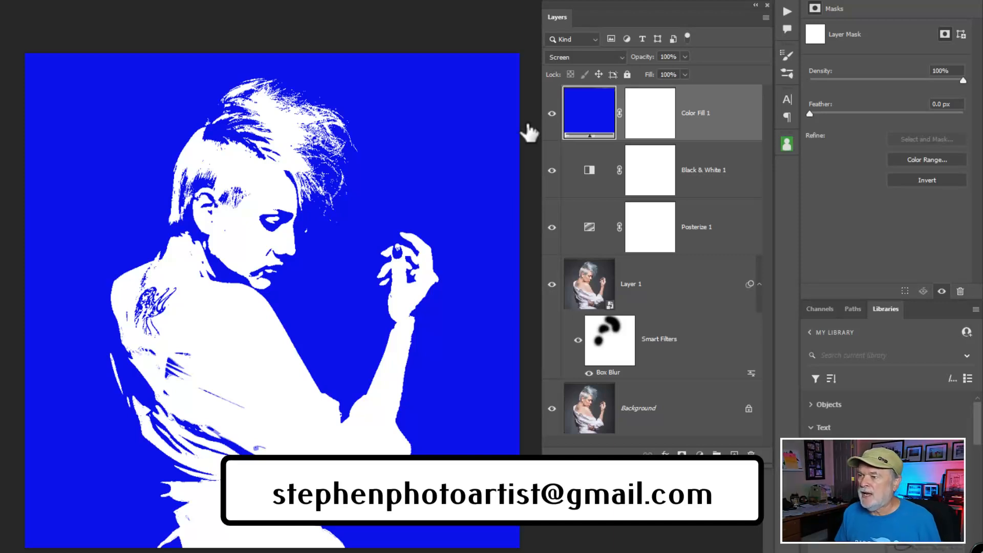
Hide the Color Fill 1 layer and place the white signature graphic from the library above the Black & White layer.
left_click(551, 113)
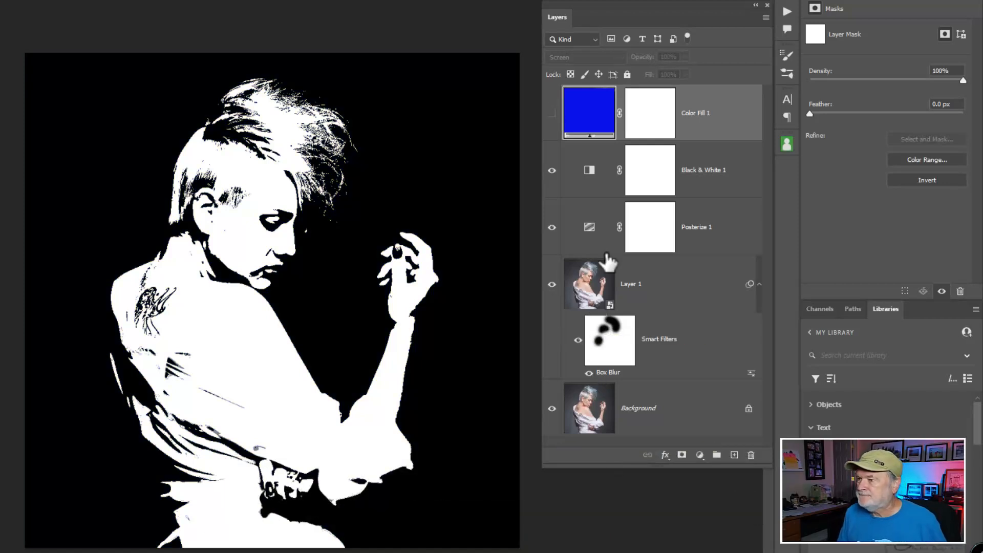
left_click(588, 177)
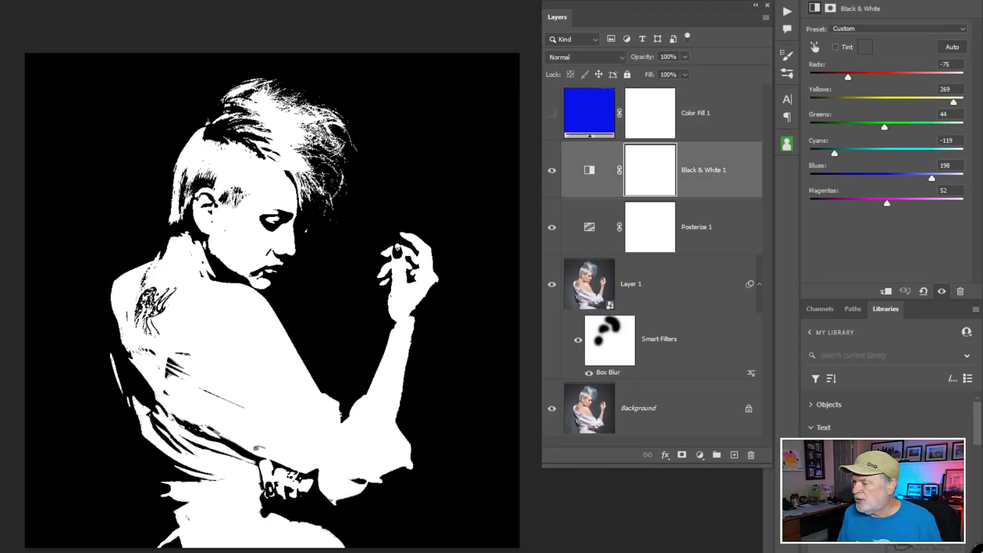
left_click_drag(921, 486, 429, 496)
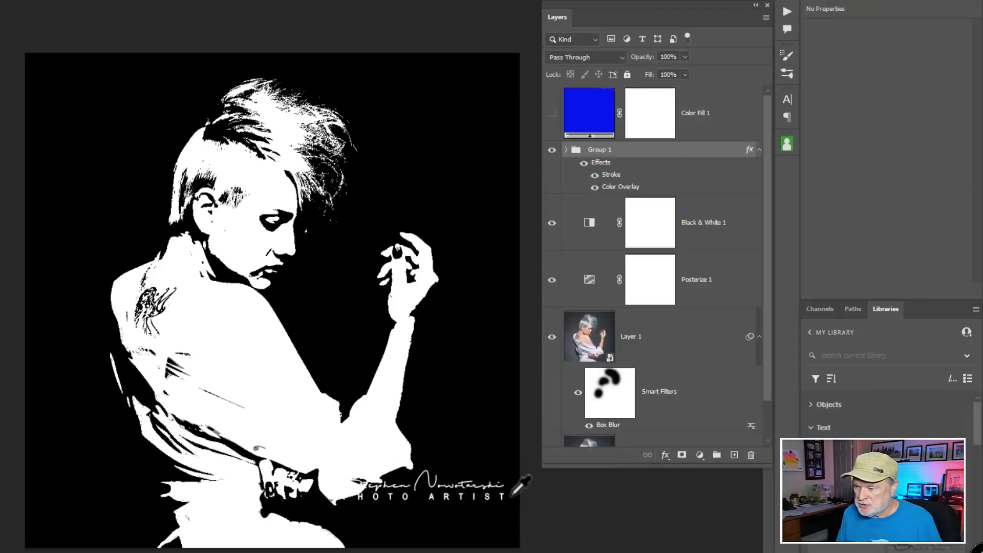
Scale the signature group down to about 1.8 in wide and move it into the lower-right corner of the image.
key("ctrl+t")
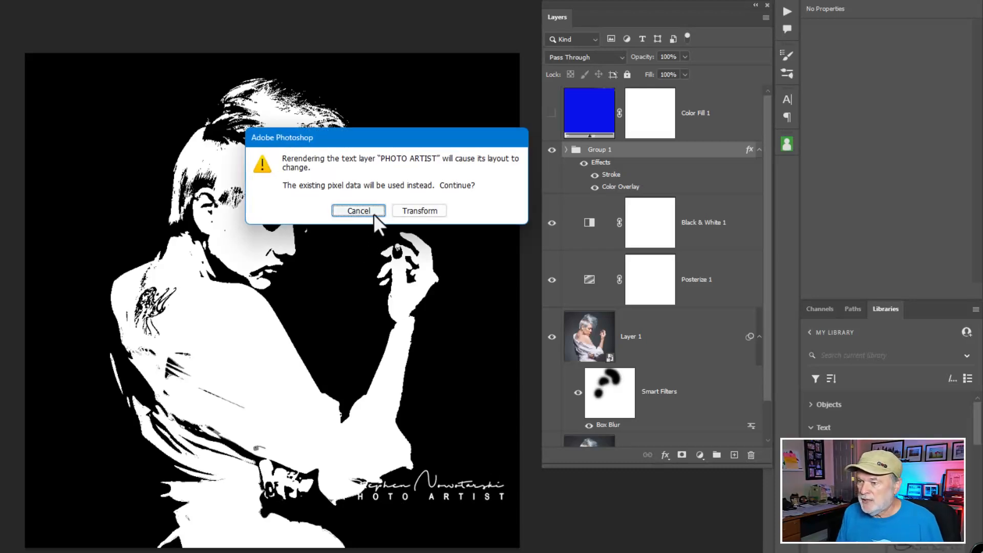
left_click(408, 210)
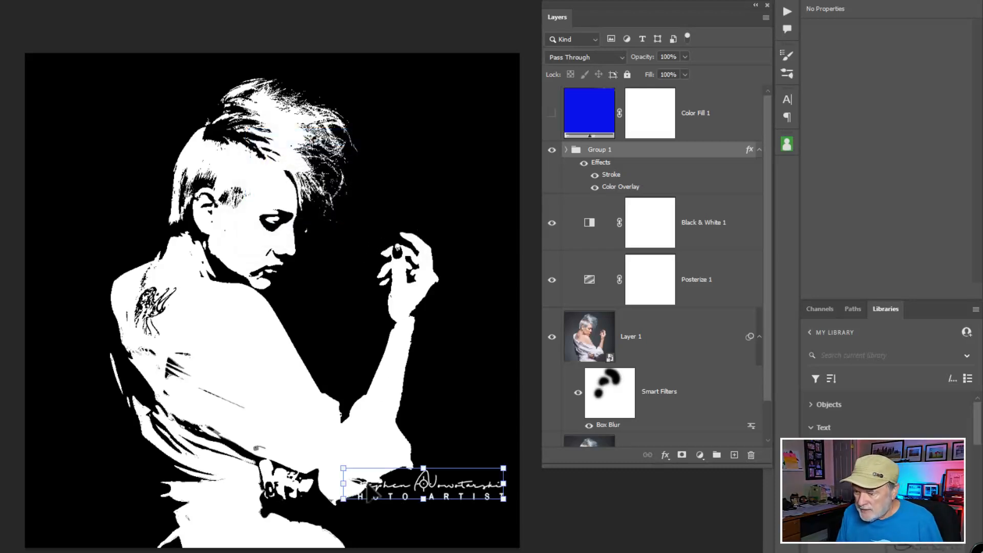
left_click_drag(343, 468, 428, 483)
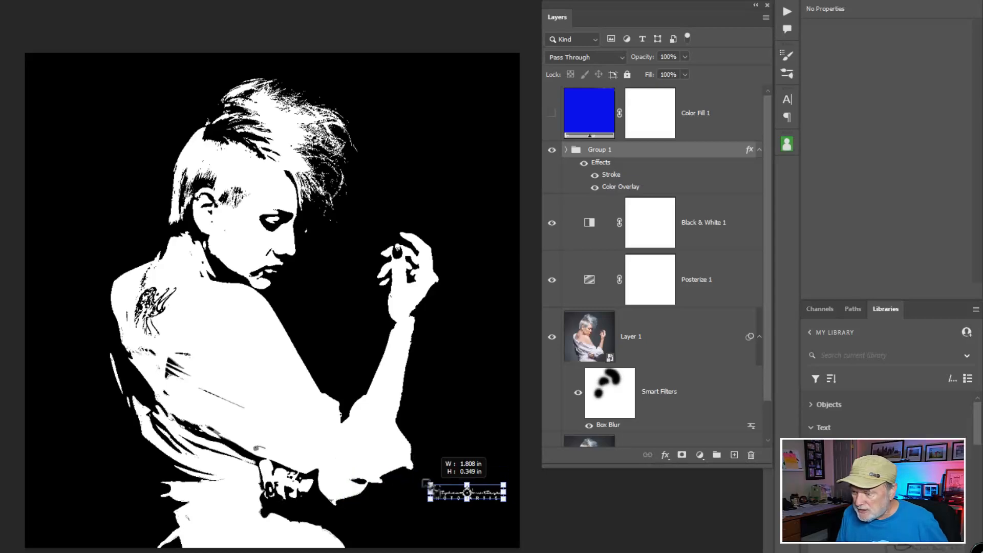
left_click_drag(492, 496, 484, 526)
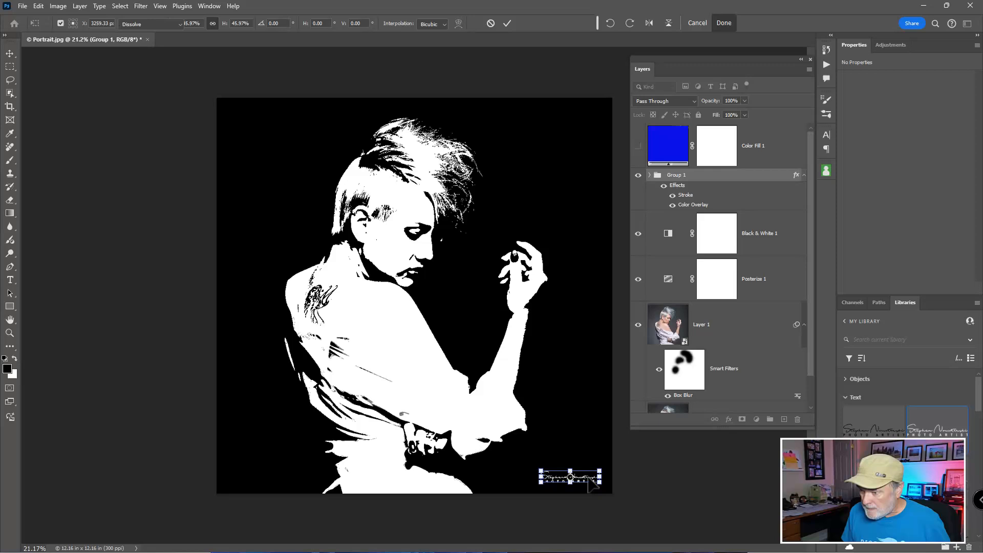
key("Return")
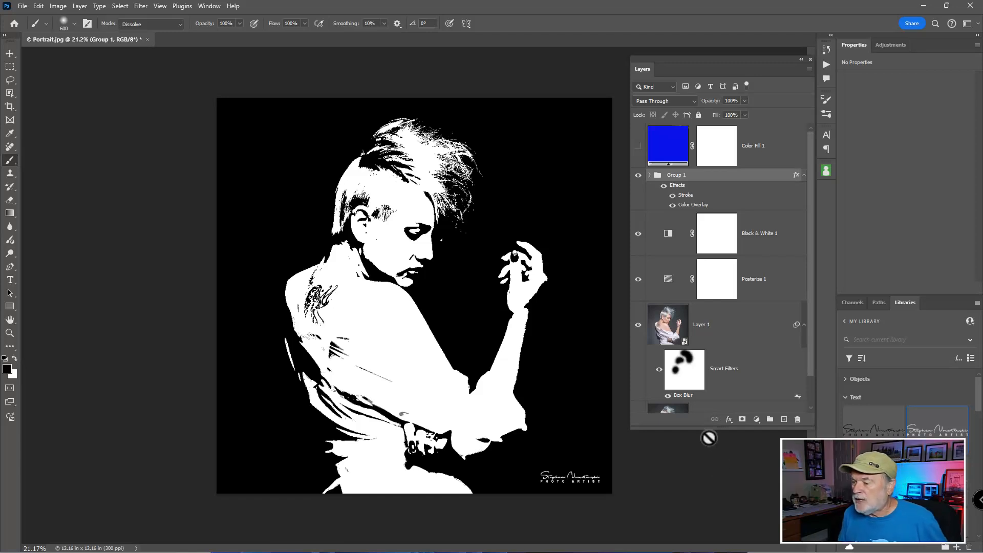
Enlarge the layer list and review the settings of the Box Blur filter and the Posterize and Black & White adjustments.
left_click_drag(705, 430, 706, 473)
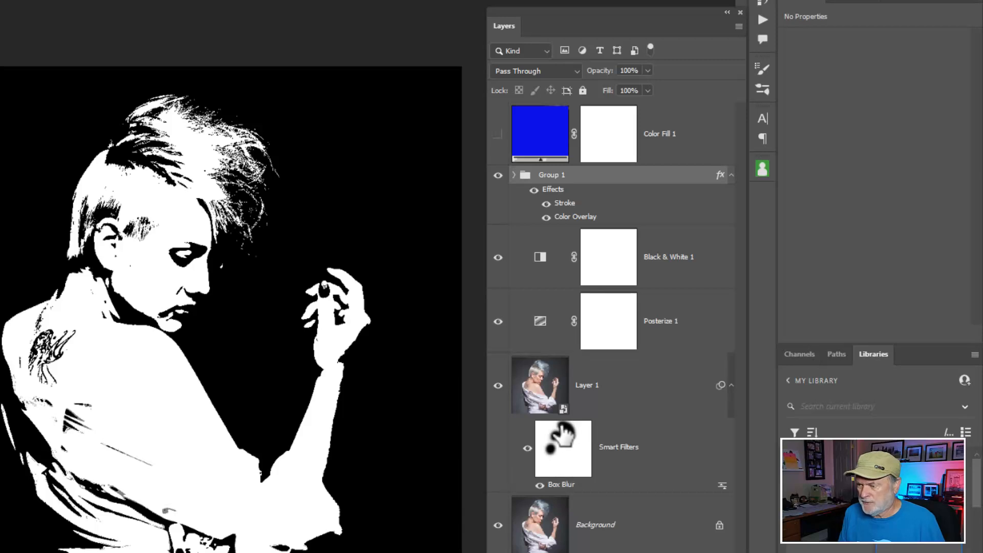
key("ctrl")
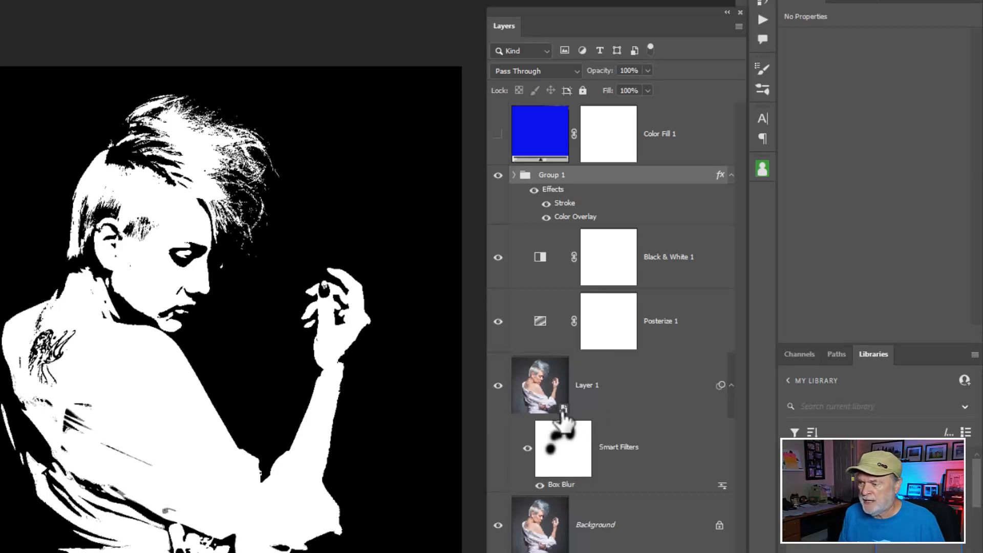
double_click(561, 486)
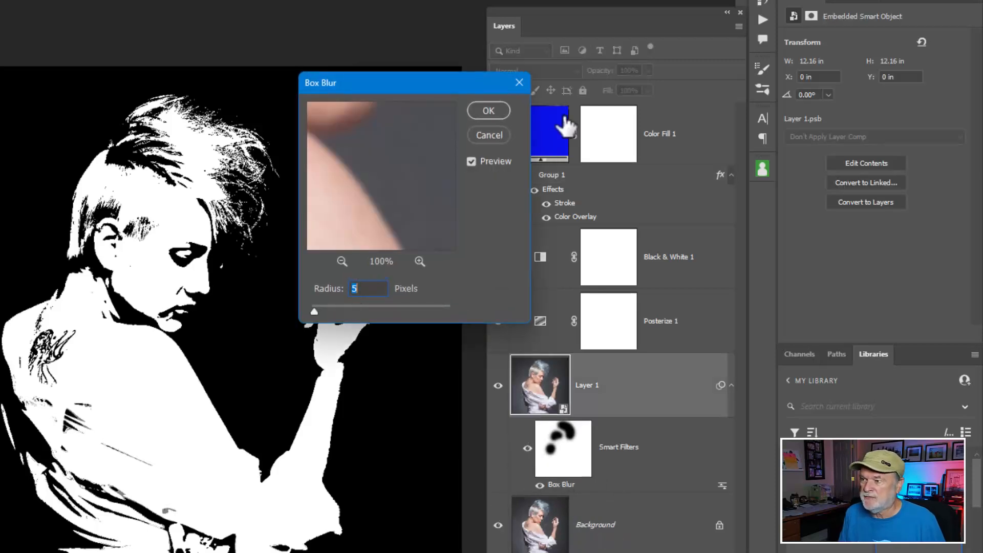
left_click(489, 111)
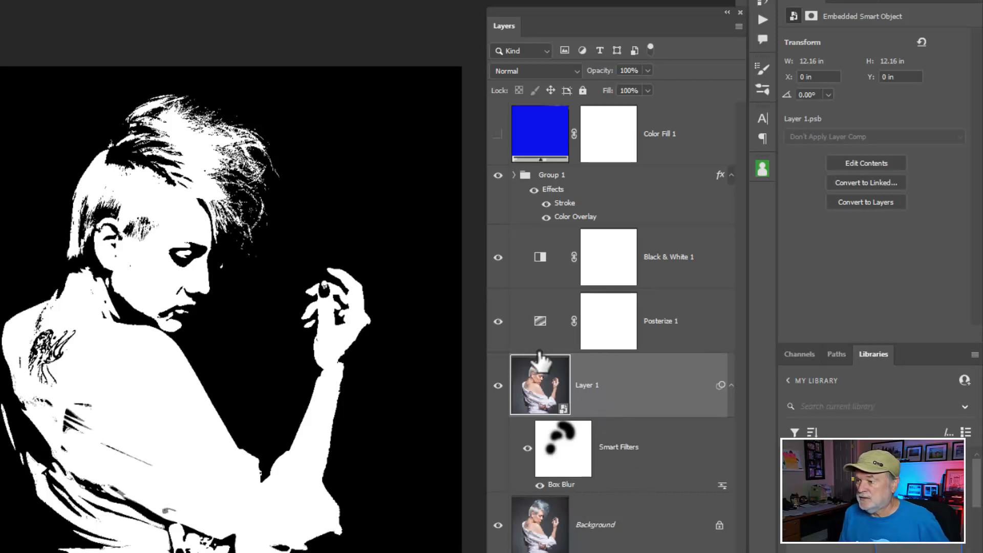
left_click(540, 325)
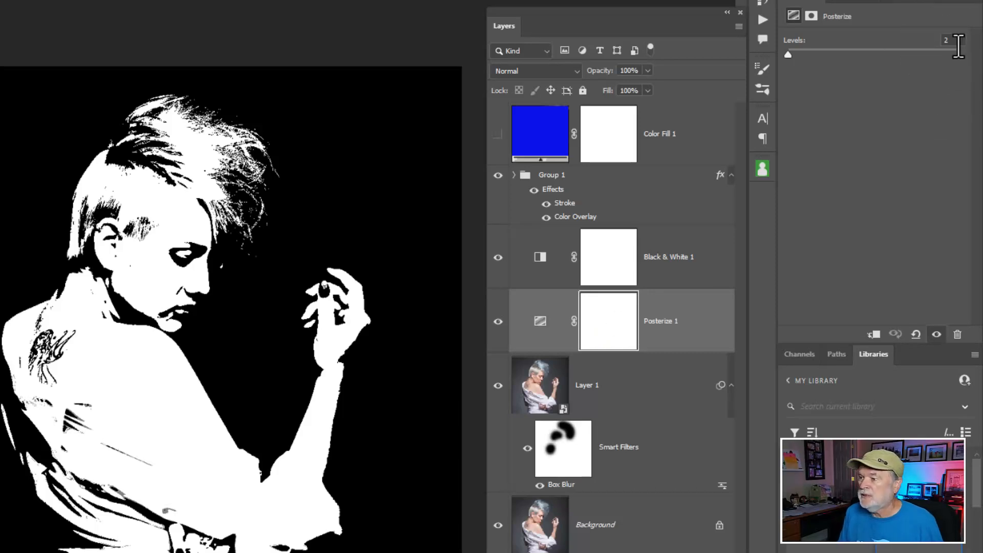
left_click(541, 250)
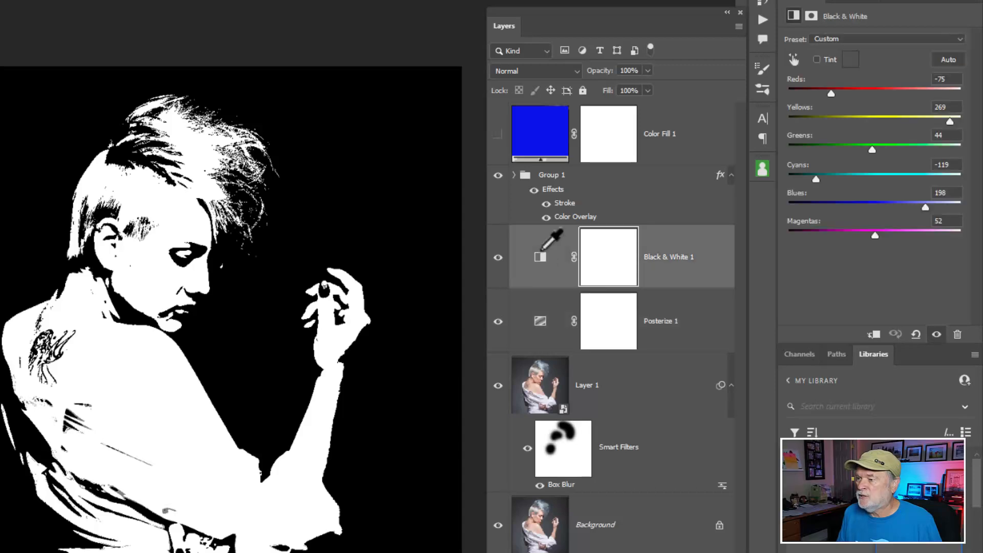